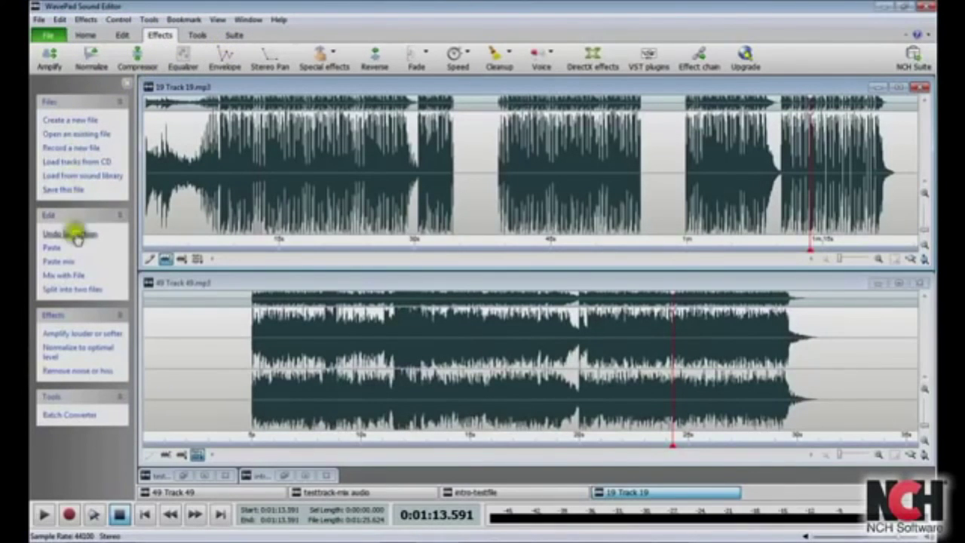
- Show the editing tools and select all of the audio in 49 Track 49
{"action": "left_click", "coordinate": [124, 36]}
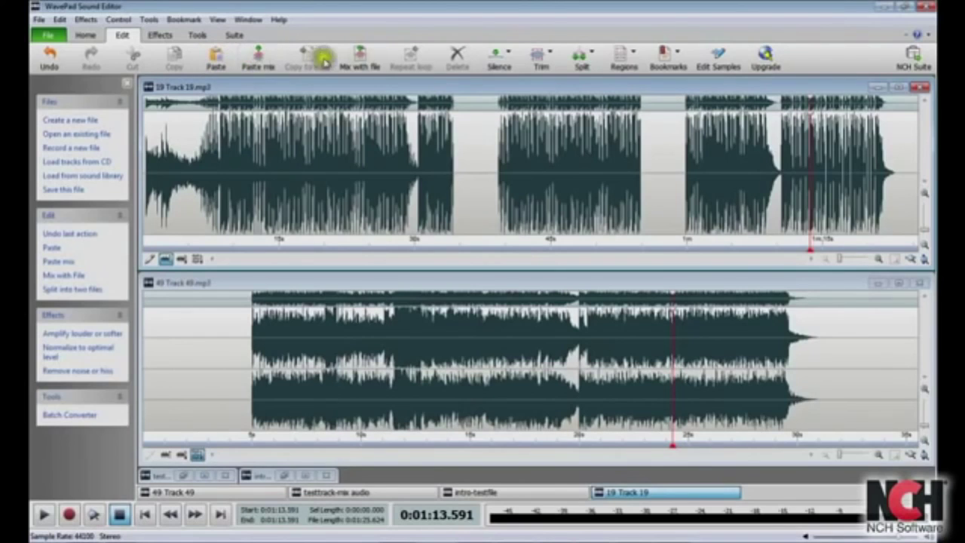
{"action": "left_click", "coordinate": [593, 57]}
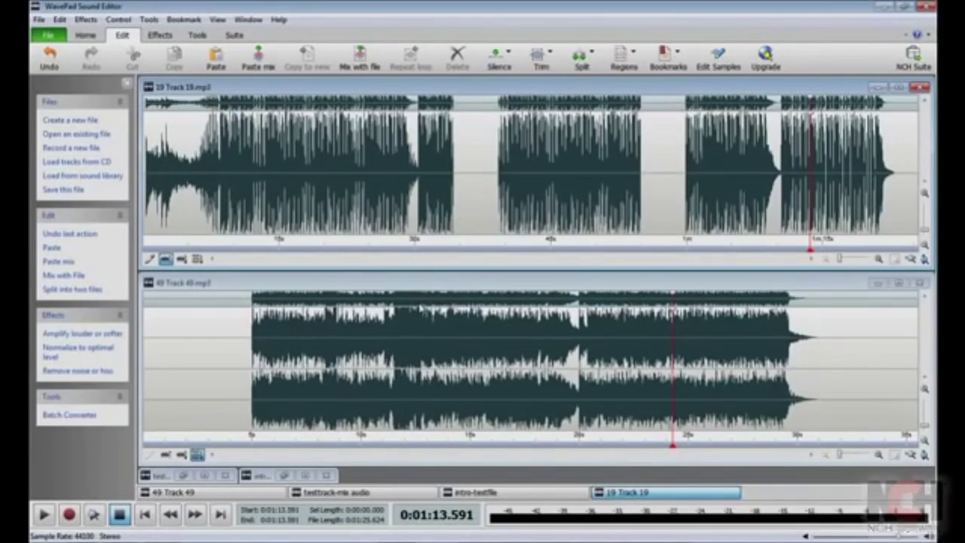
{"action": "left_click", "coordinate": [426, 281]}
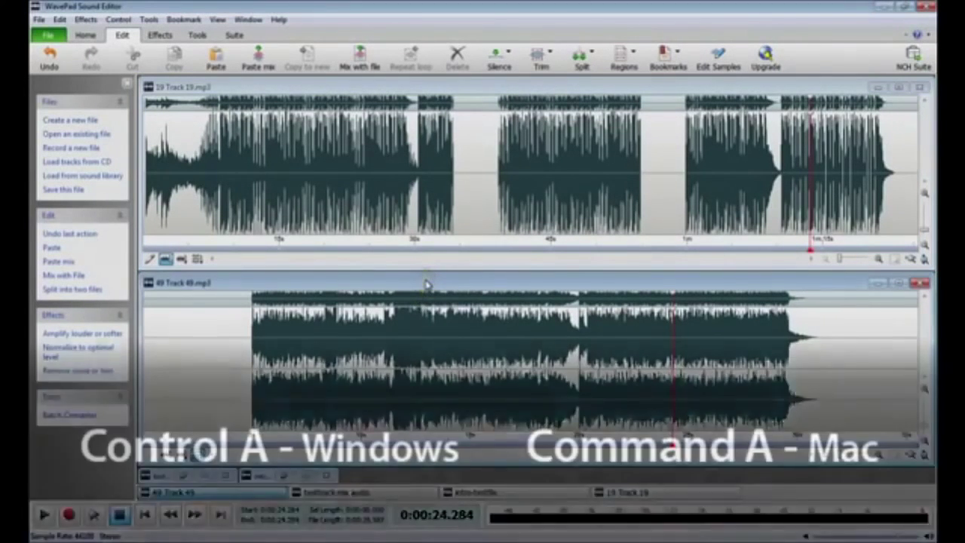
{"action": "key", "text": "ctrl+a"}
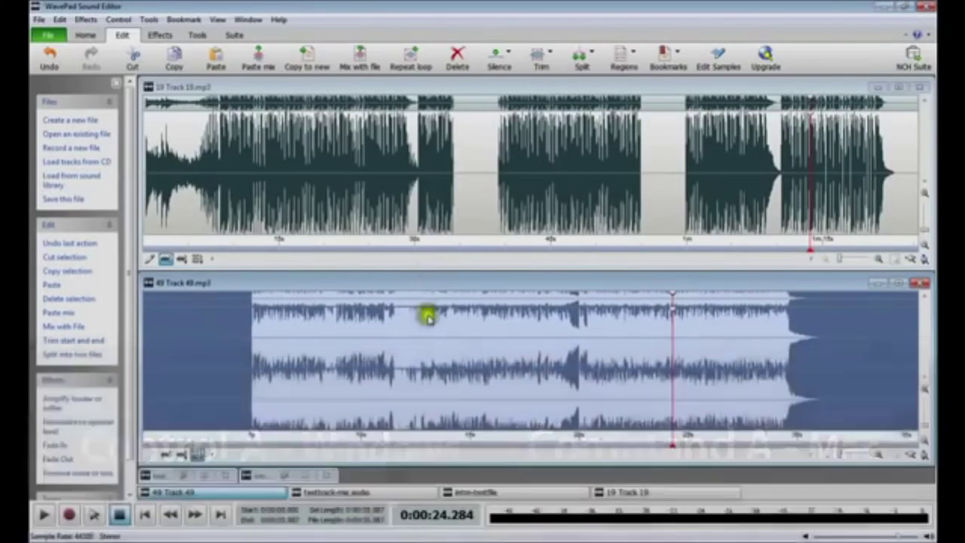
- Select 49 Track 49 from about 6.4 to 27.5 seconds, play the start of the selection and stop playback
{"action": "left_click", "coordinate": [284, 410]}
{"action": "left_click_drag", "start_coordinate": [285, 409], "coordinate": [746, 388]}
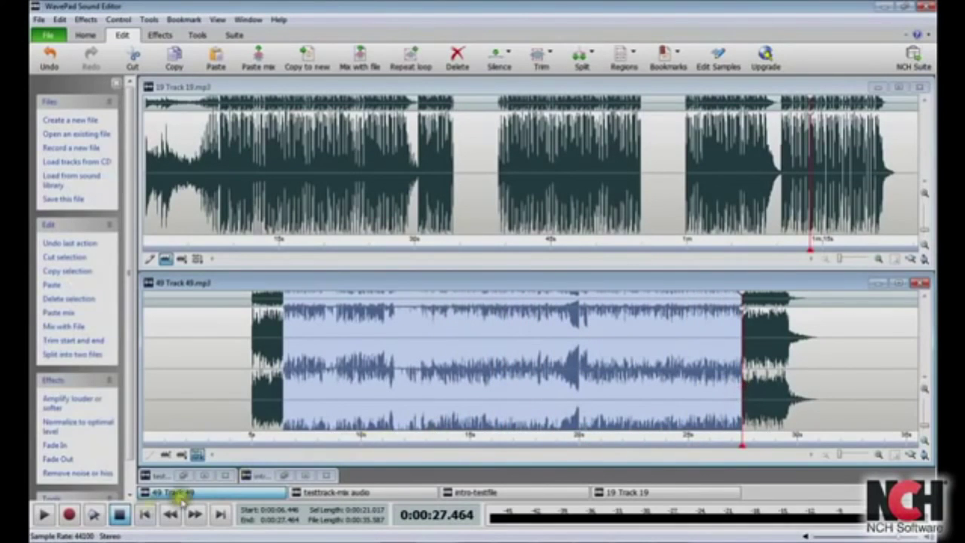
{"action": "left_click", "coordinate": [47, 511]}
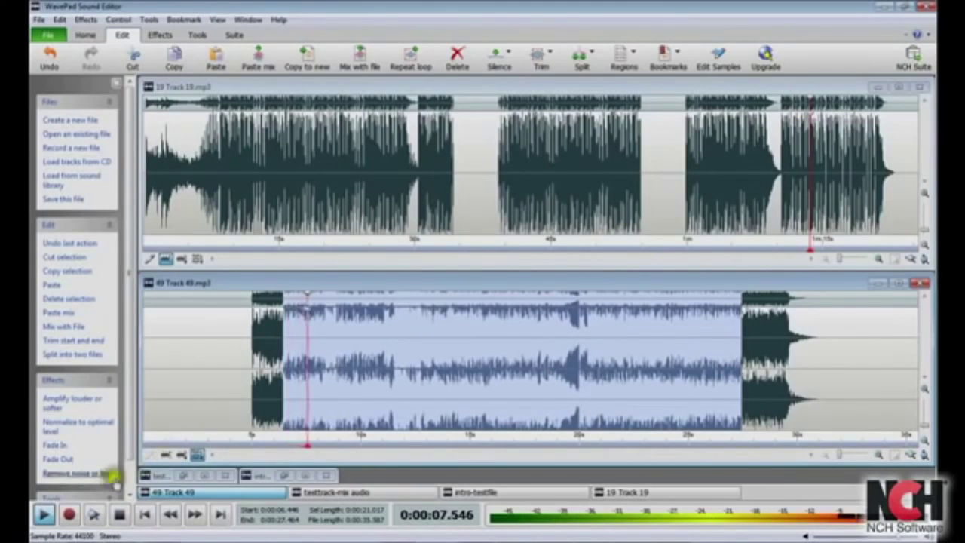
{"action": "left_click", "coordinate": [46, 514]}
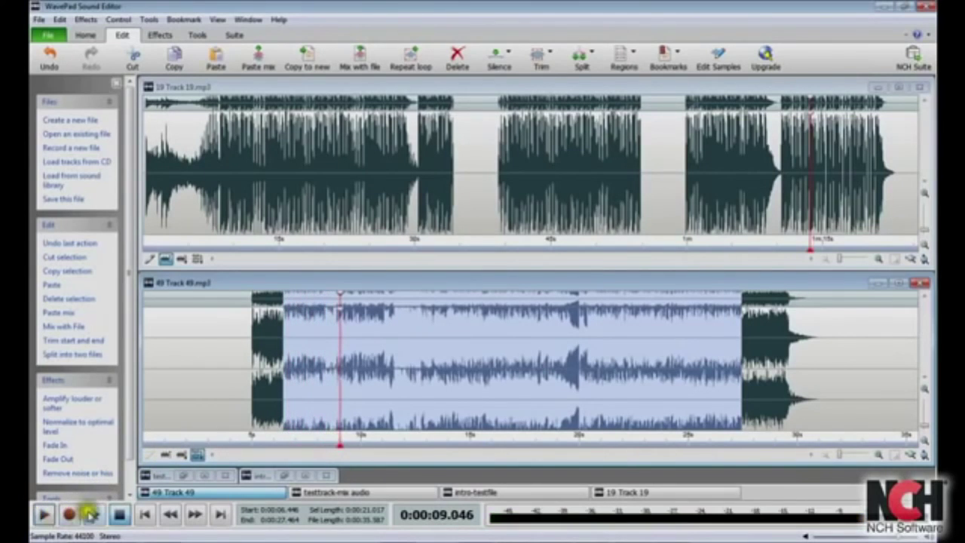
- Adjust both edges of the selection in 49 Track 49 so it spans about 10.8 to 24 seconds
{"action": "left_click_drag", "start_coordinate": [741, 359], "coordinate": [666, 362]}
{"action": "left_click", "coordinate": [279, 392]}
{"action": "left_click_drag", "start_coordinate": [278, 392], "coordinate": [379, 388]}
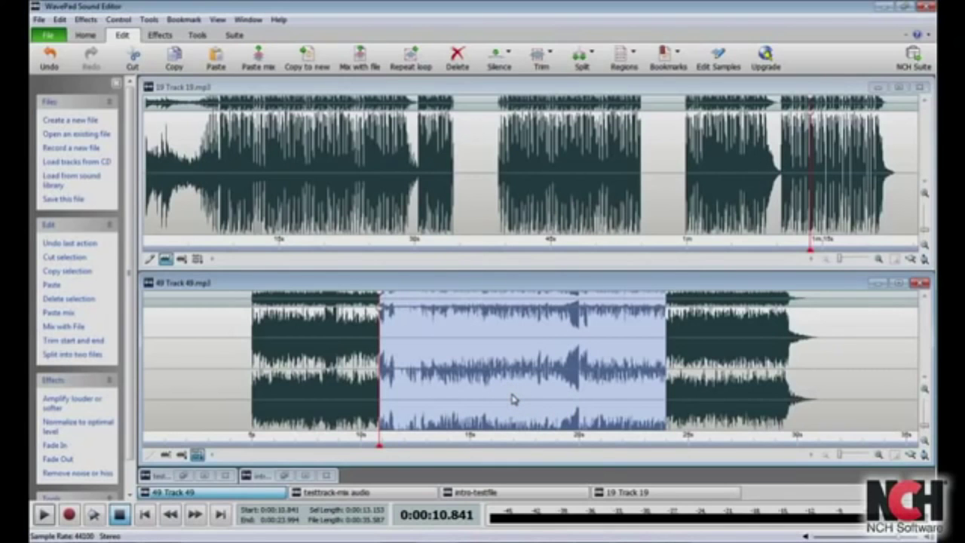
- Examine the start of the selection in 49 Track 49 at a closer time scale and return to the full-length view
{"action": "scroll", "coordinate": [512, 400], "scroll_direction": "up", "scroll_amount": 3}
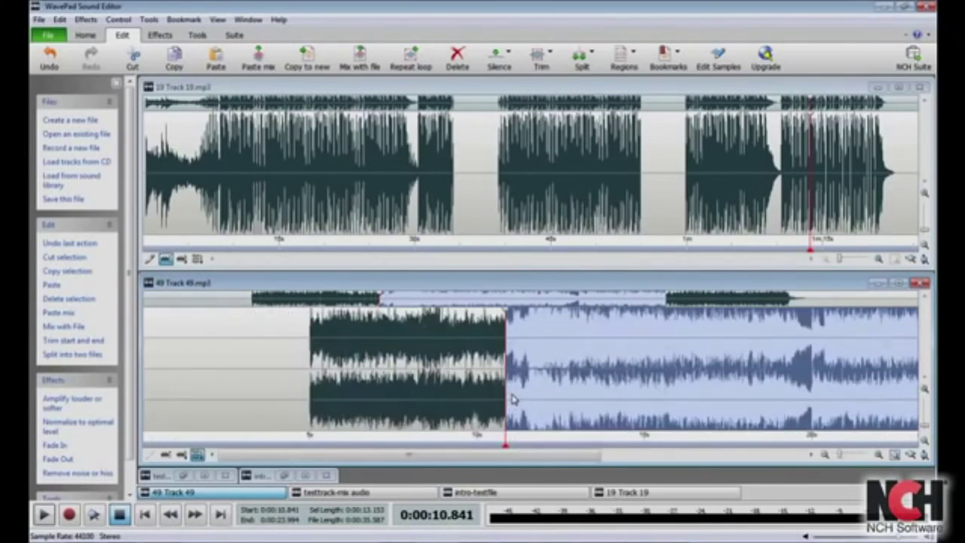
{"action": "scroll", "coordinate": [512, 399], "scroll_direction": "down", "scroll_amount": 3}
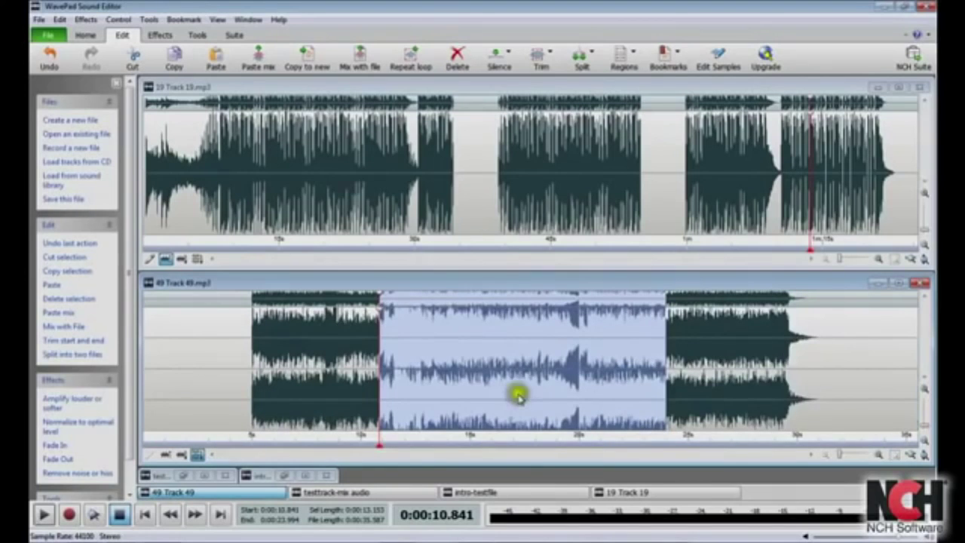
{"action": "left_click", "coordinate": [880, 455]}
{"action": "left_click", "coordinate": [880, 455]}
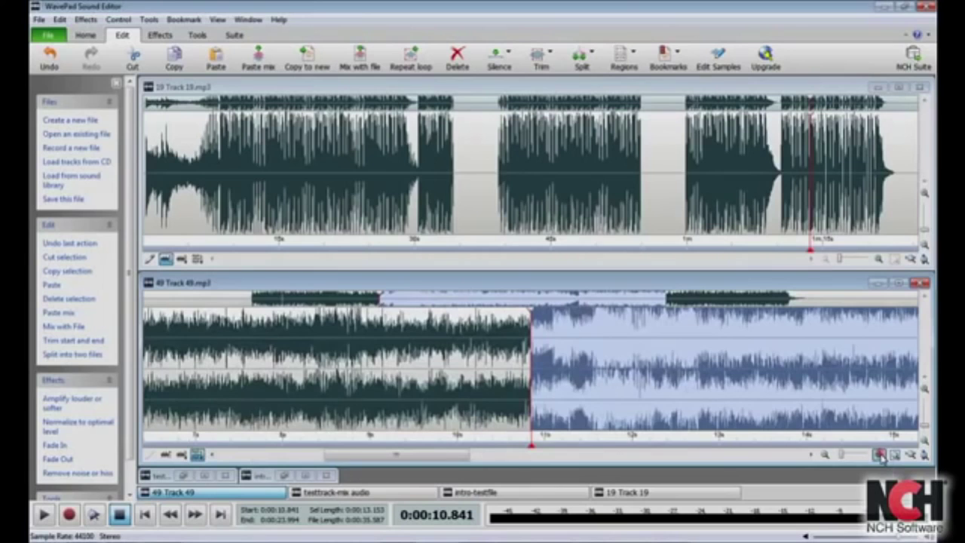
{"action": "left_click", "coordinate": [842, 455]}
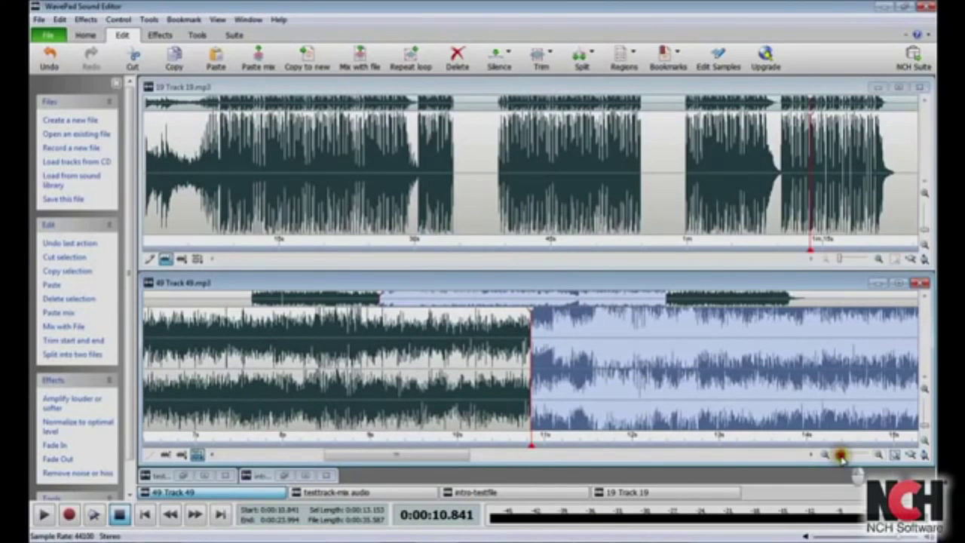
{"action": "left_click_drag", "start_coordinate": [842, 455], "coordinate": [839, 457]}
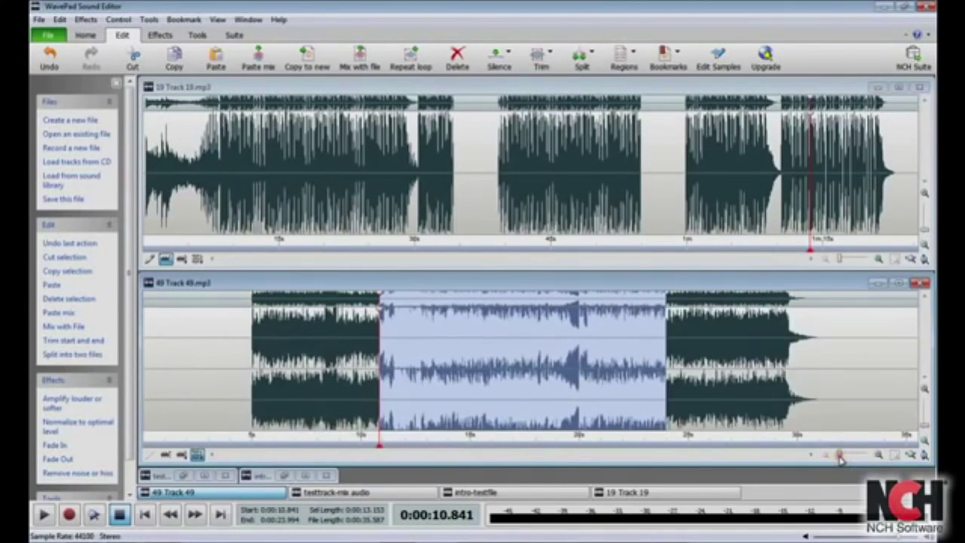
- Magnify the amplitude scale of the 49 Track 49 waveform to inspect its quieter detail
{"action": "left_click", "coordinate": [927, 392]}
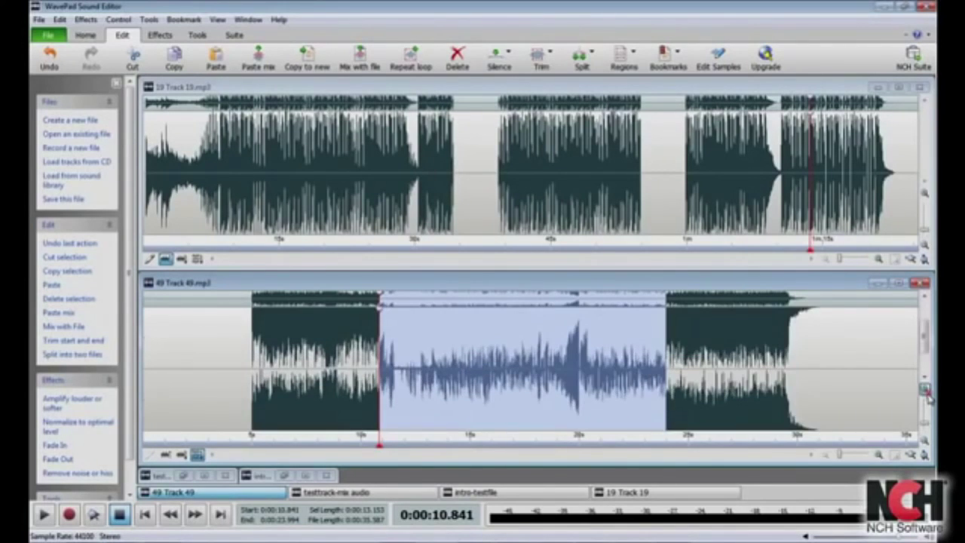
{"action": "left_click", "coordinate": [927, 392]}
{"action": "left_click", "coordinate": [927, 392]}
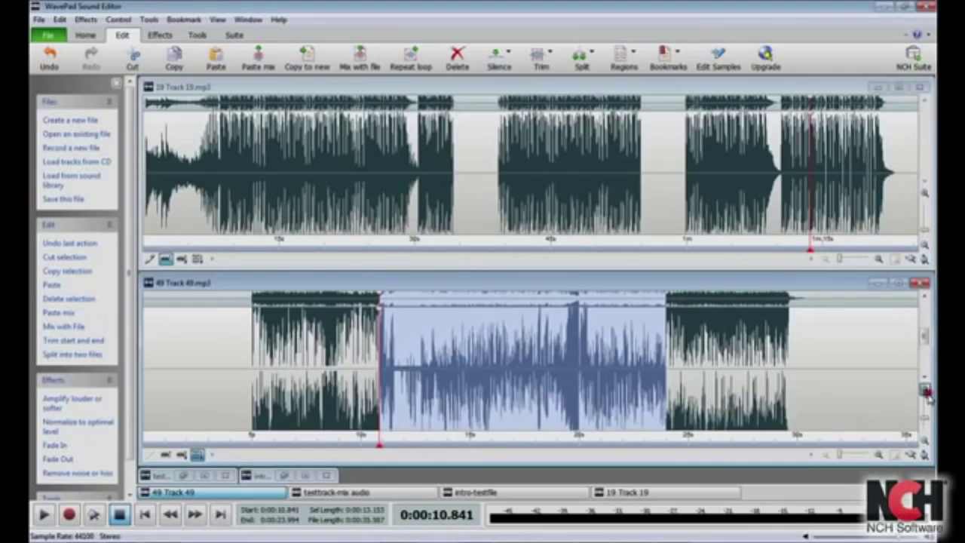
{"action": "left_click", "coordinate": [927, 392]}
{"action": "left_click", "coordinate": [927, 392]}
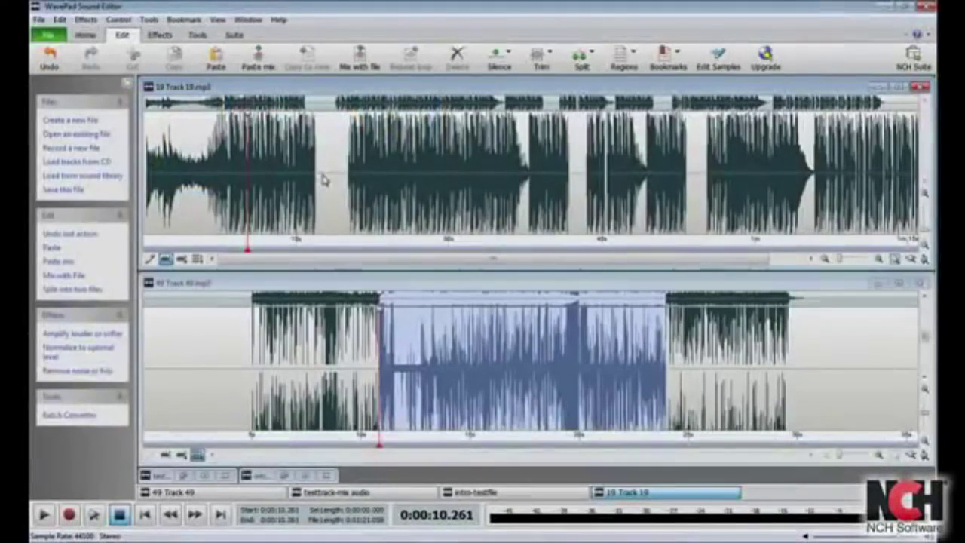
- Undo the last three edits in 19 Track 19 and redo all three
{"action": "left_click", "coordinate": [50, 65]}
{"action": "left_click", "coordinate": [49, 65]}
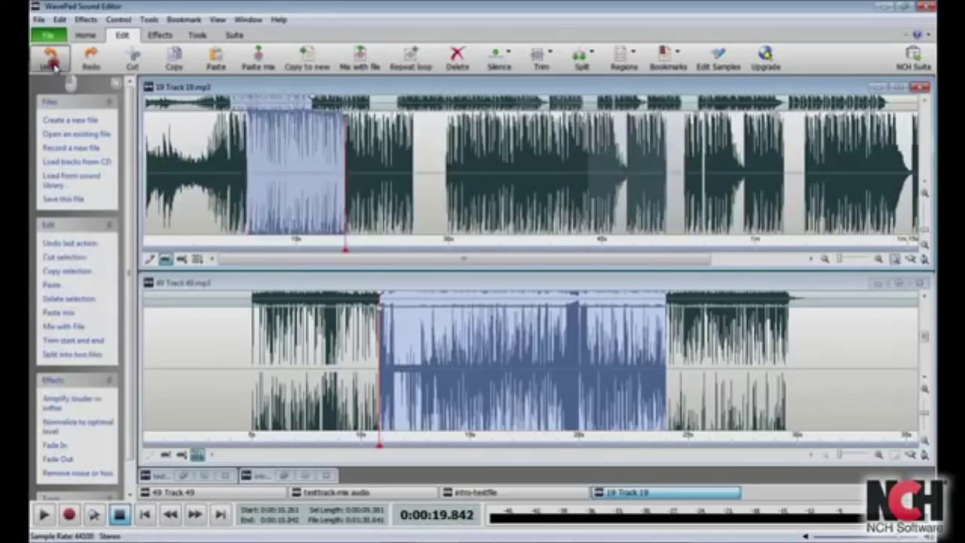
{"action": "left_click", "coordinate": [52, 65]}
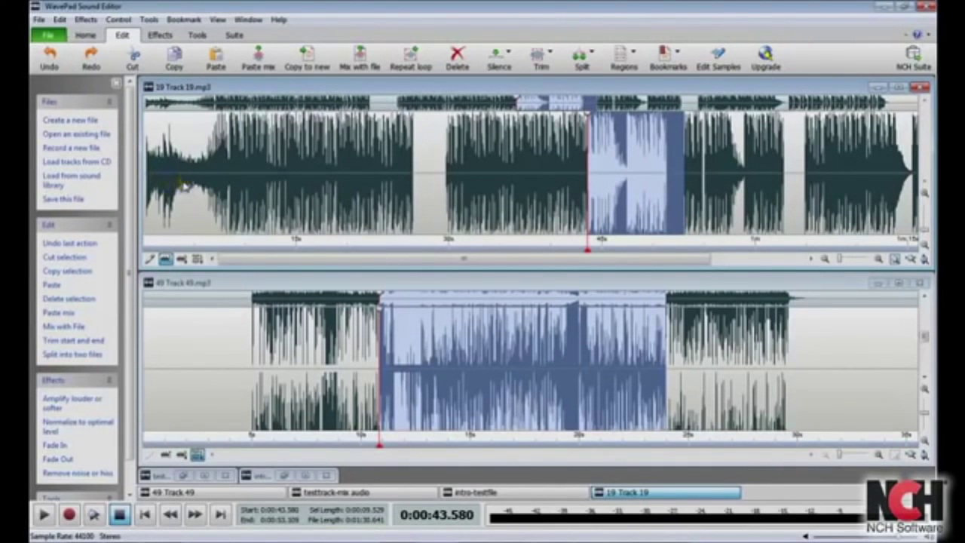
{"action": "left_click", "coordinate": [92, 60]}
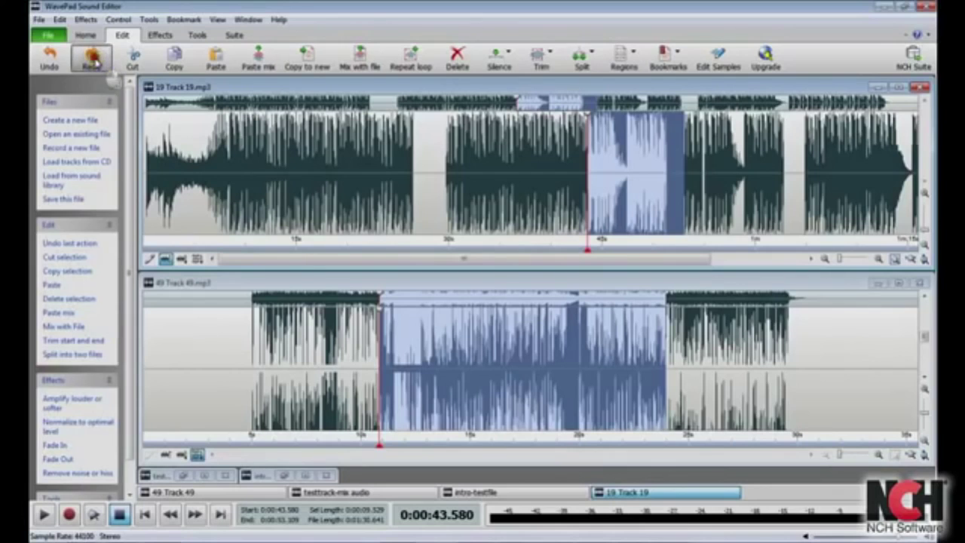
{"action": "left_click", "coordinate": [93, 60]}
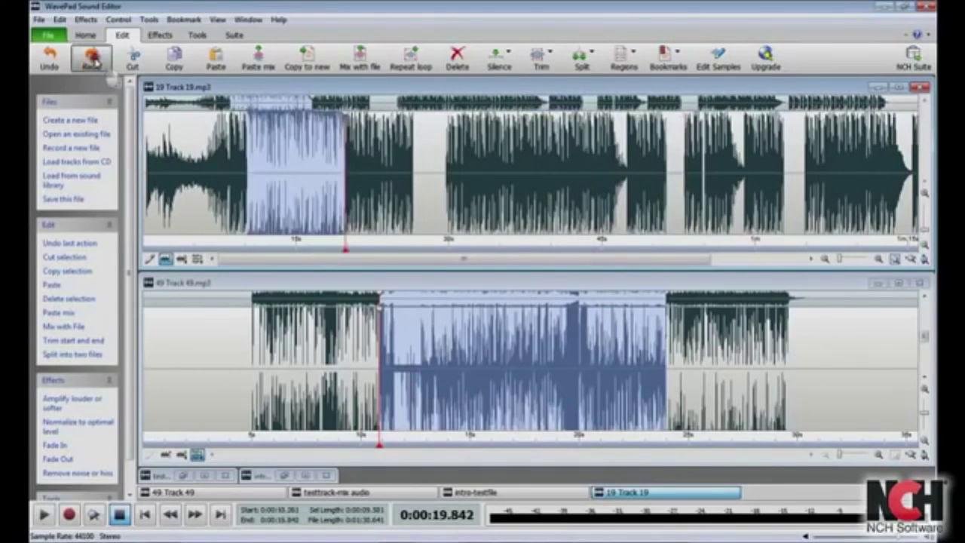
{"action": "left_click", "coordinate": [93, 61]}
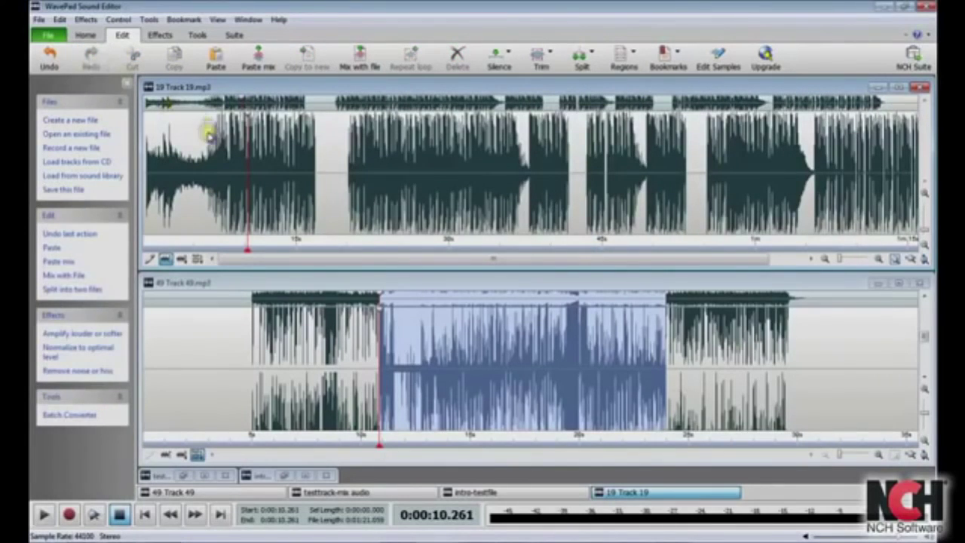
- Cut the section between about 21.2 and 30 seconds out of 19 Track 19
{"action": "left_click_drag", "start_coordinate": [358, 158], "coordinate": [448, 155]}
{"action": "left_click", "coordinate": [169, 57]}
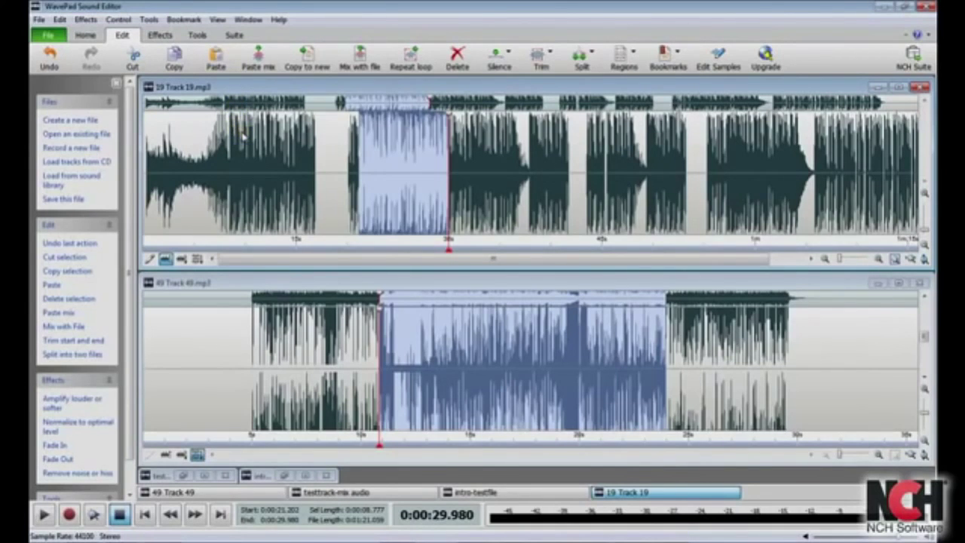
{"action": "left_click", "coordinate": [189, 63]}
{"action": "left_click", "coordinate": [134, 63]}
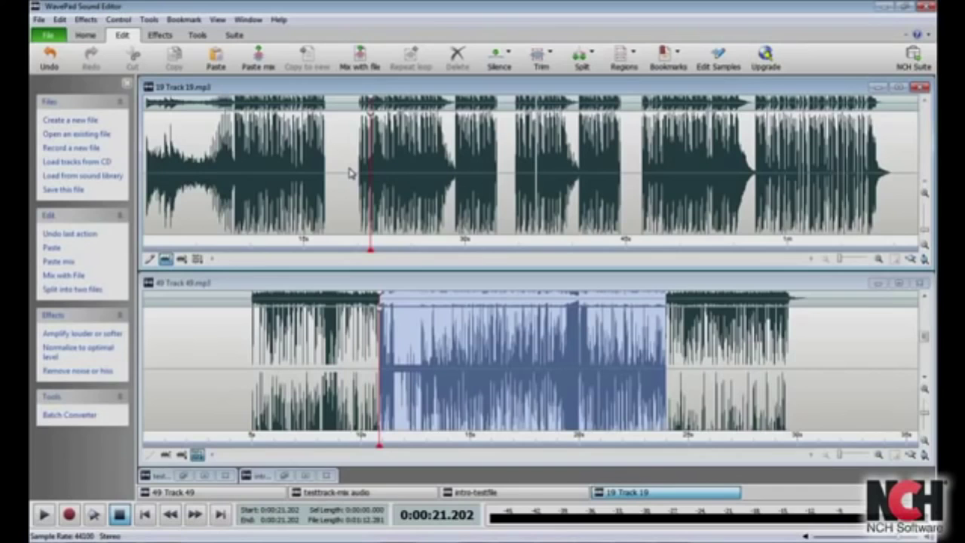
- Paste the cut section into 19 Track 19 at about 24.4, 56.6 and 11.1 seconds
{"action": "left_click", "coordinate": [404, 173]}
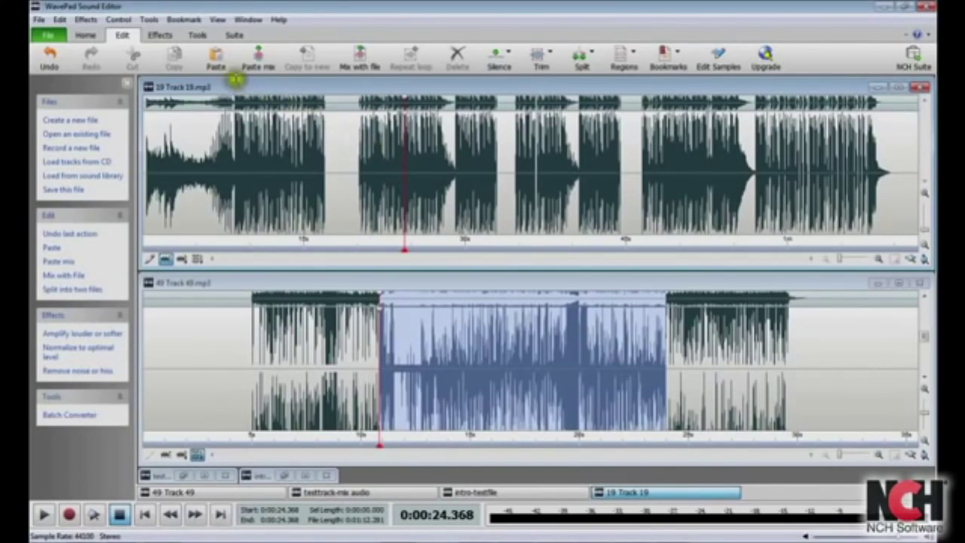
{"action": "left_click", "coordinate": [215, 68]}
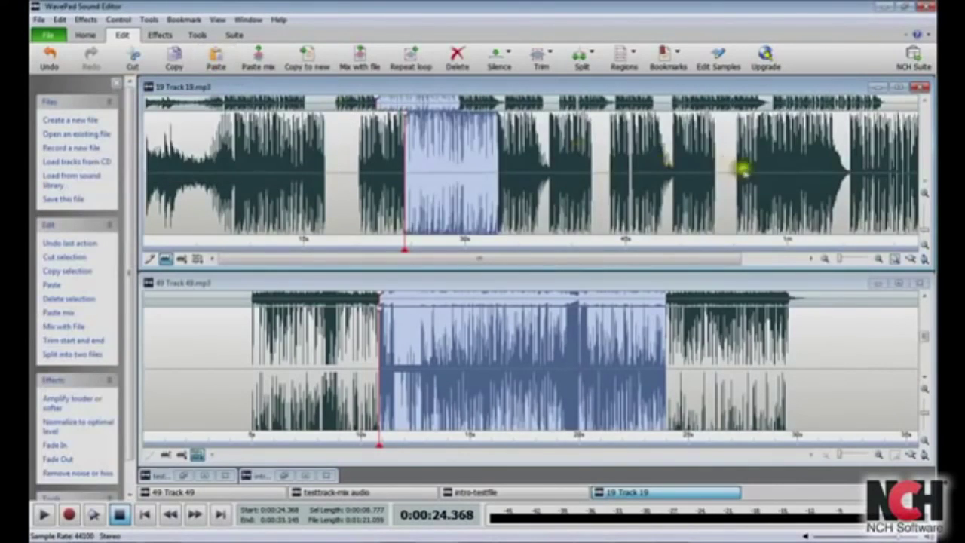
{"action": "left_click", "coordinate": [751, 172]}
{"action": "left_click", "coordinate": [231, 58]}
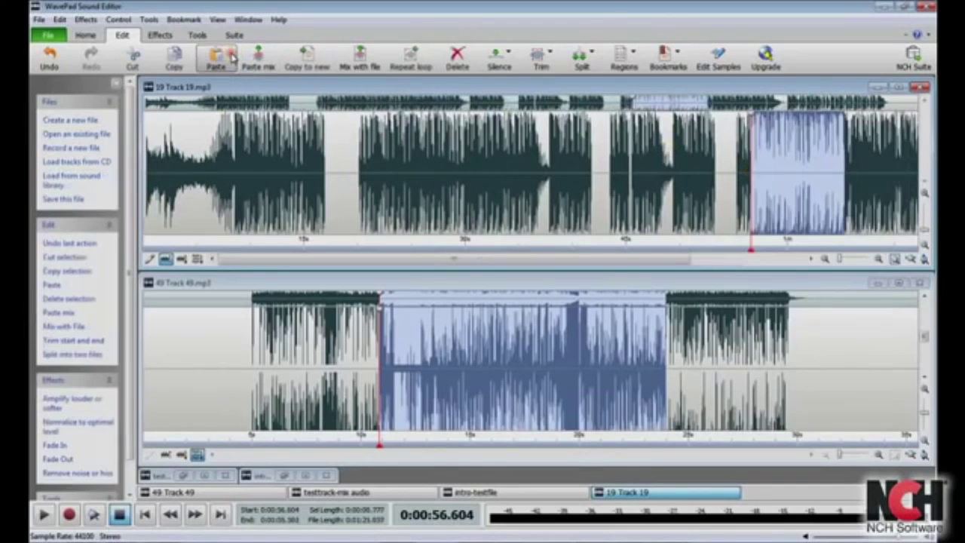
{"action": "left_click", "coordinate": [263, 155]}
{"action": "left_click", "coordinate": [235, 65]}
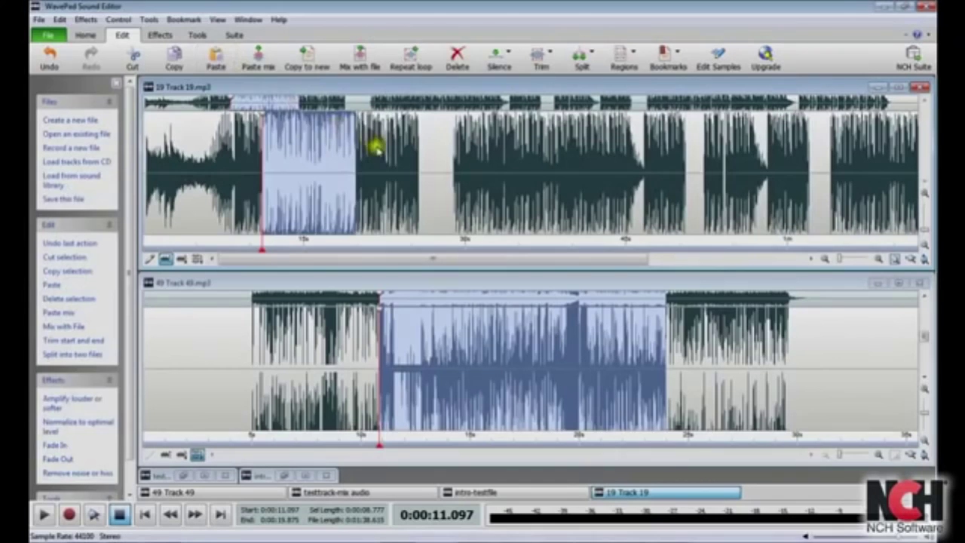
- Delete the section between about 32.2 and 40.2 seconds from 19 Track 19
{"action": "left_click", "coordinate": [376, 149]}
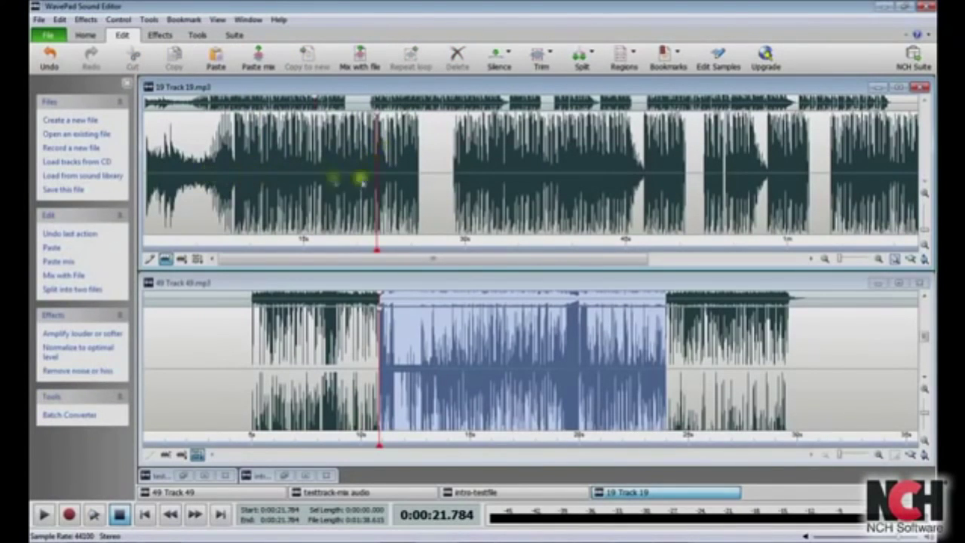
{"action": "left_click_drag", "start_coordinate": [489, 176], "coordinate": [575, 185]}
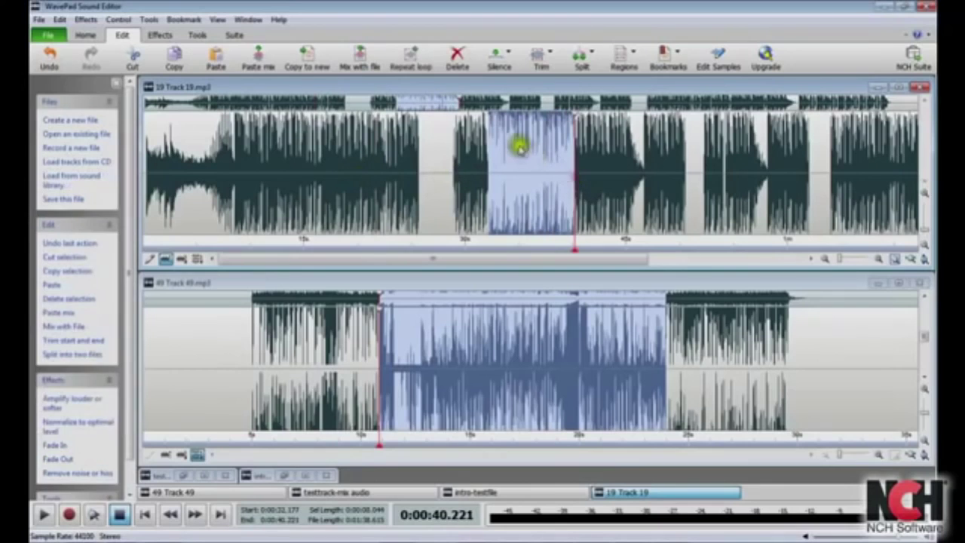
{"action": "left_click", "coordinate": [456, 60]}
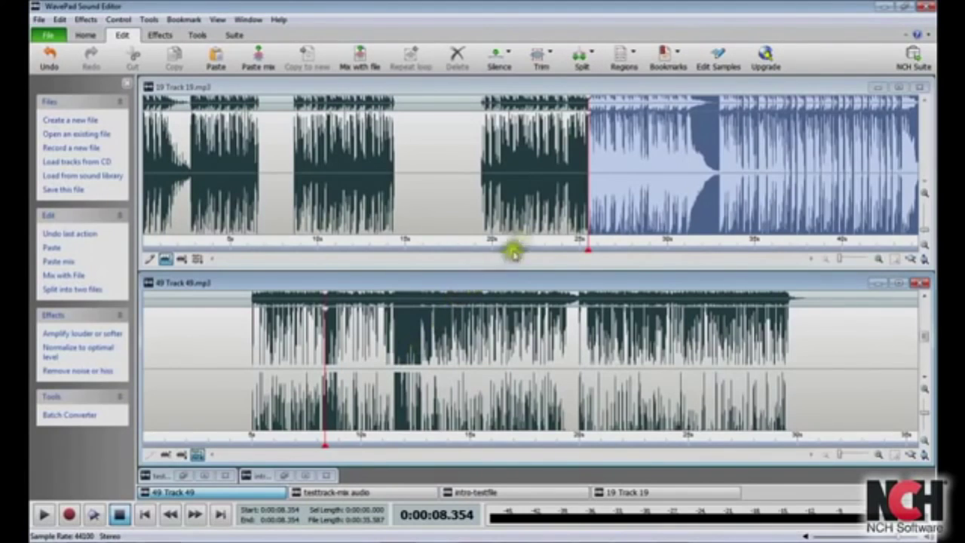
- Extend the 19 Track 19 selection slightly earlier and auto-trim the silence from the start and end of 49 Track 49
{"action": "left_click_drag", "start_coordinate": [592, 132], "coordinate": [584, 132]}
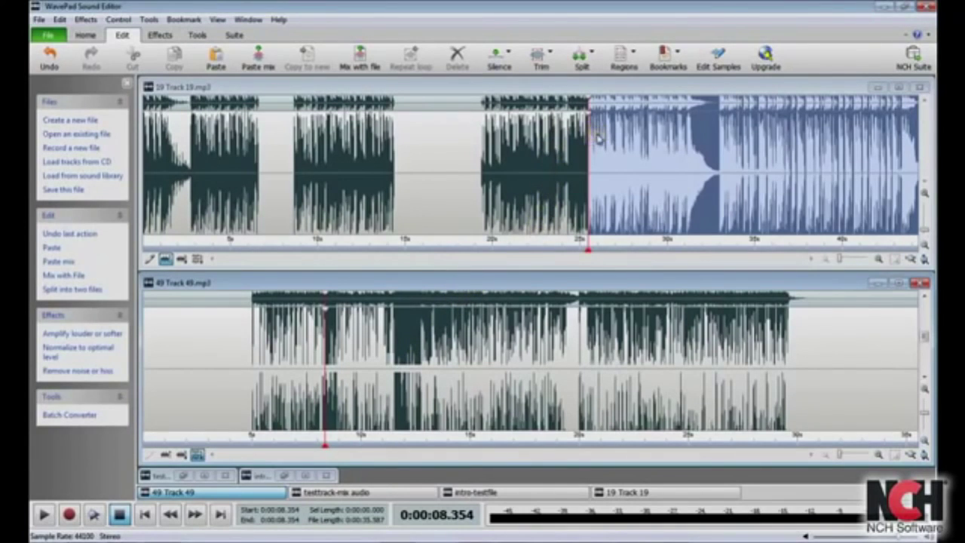
{"action": "left_click", "coordinate": [550, 59]}
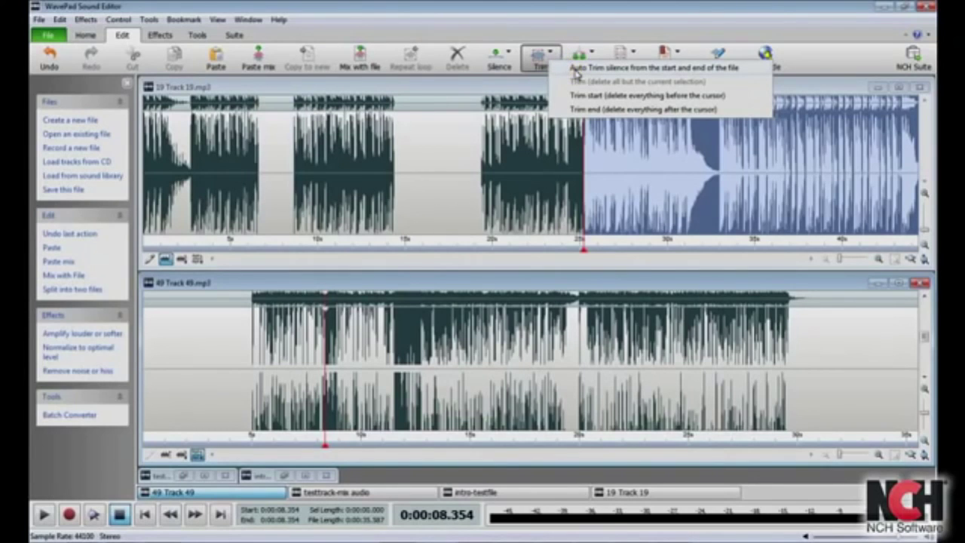
{"action": "left_click", "coordinate": [576, 69]}
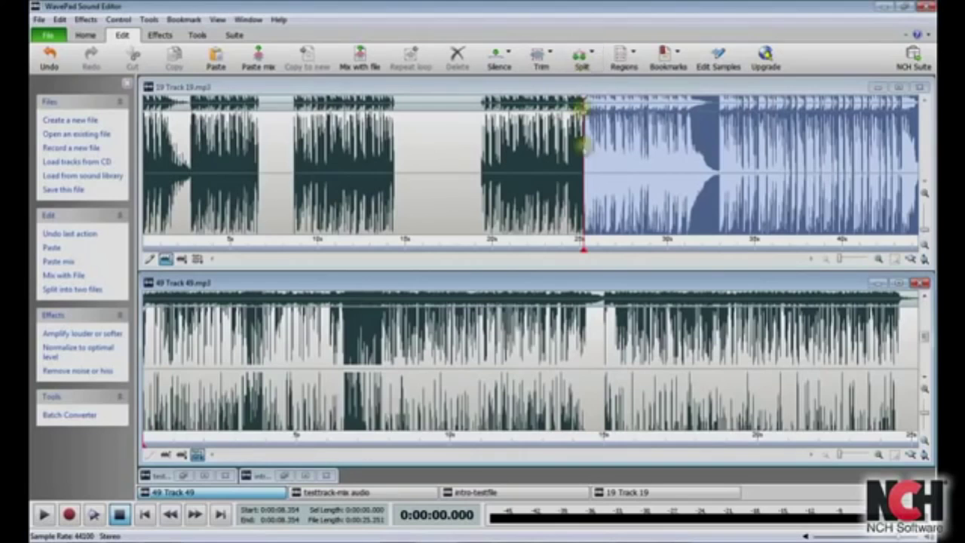
{"action": "left_click", "coordinate": [544, 63]}
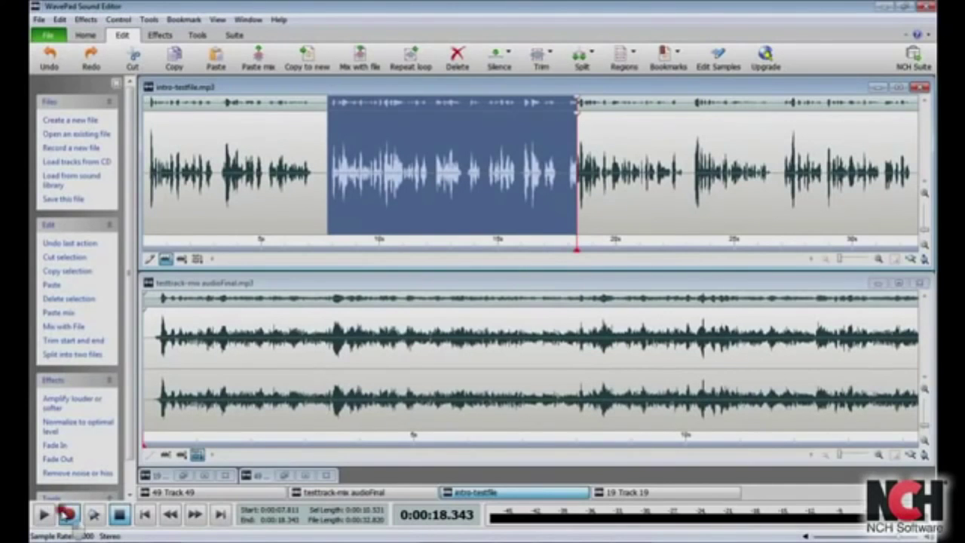
- Record about six seconds of new audio over the selection between about 7.8 and 18.3 seconds in intro-testfile and close the recorder
{"action": "left_click", "coordinate": [66, 513]}
{"action": "left_click_drag", "start_coordinate": [377, 183], "coordinate": [641, 115]}
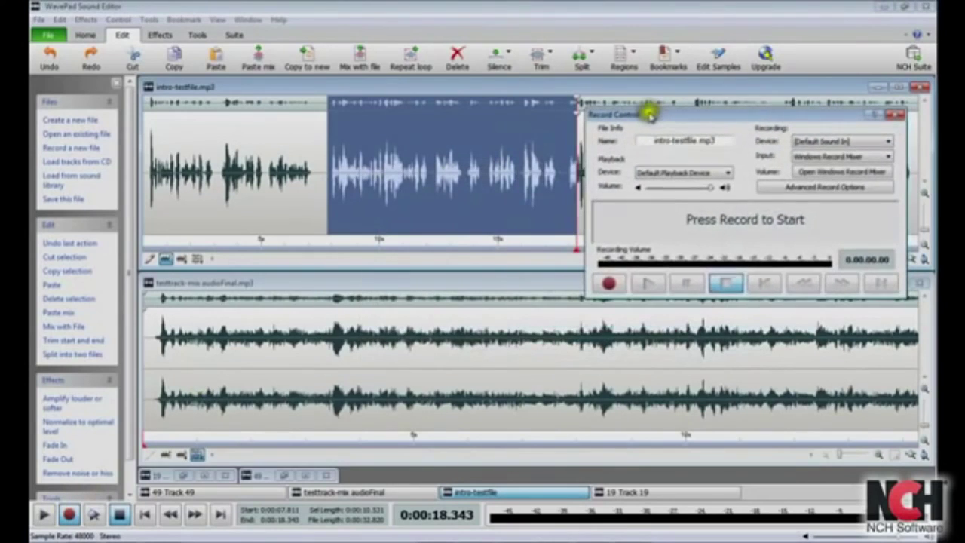
{"action": "left_click", "coordinate": [610, 284]}
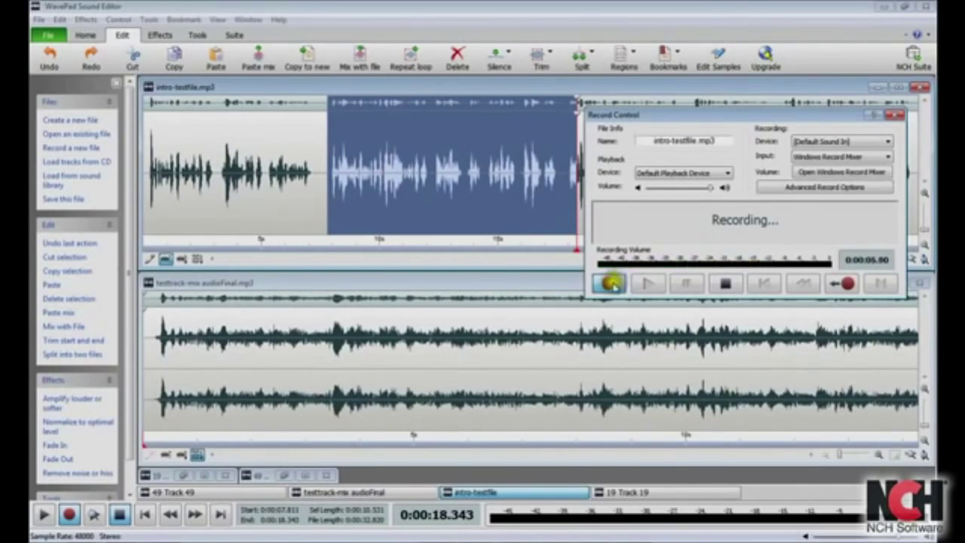
{"action": "left_click", "coordinate": [725, 283]}
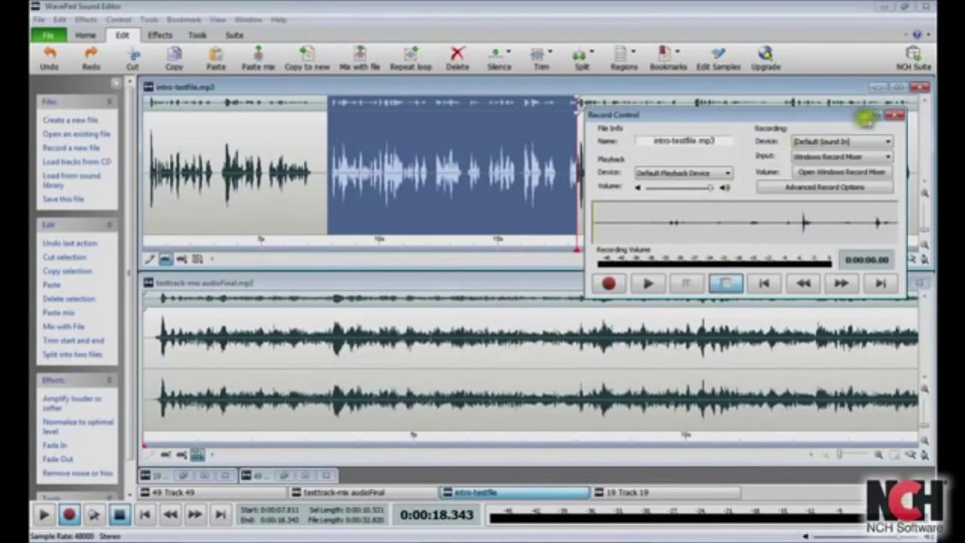
{"action": "left_click", "coordinate": [894, 114]}
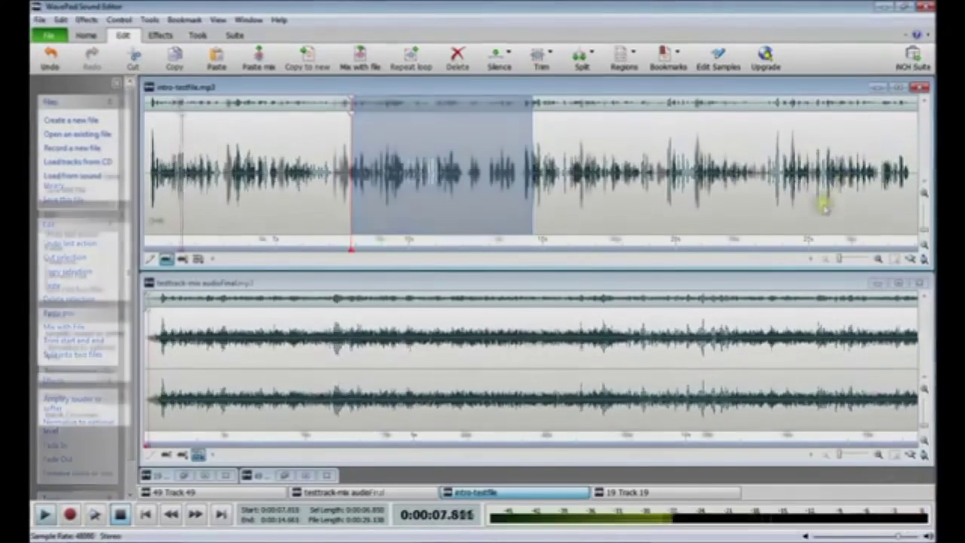
- Play testtrack-mix audio from its beginning and stop at about 6.6 seconds
{"action": "left_click", "coordinate": [154, 336]}
{"action": "left_click", "coordinate": [45, 514]}
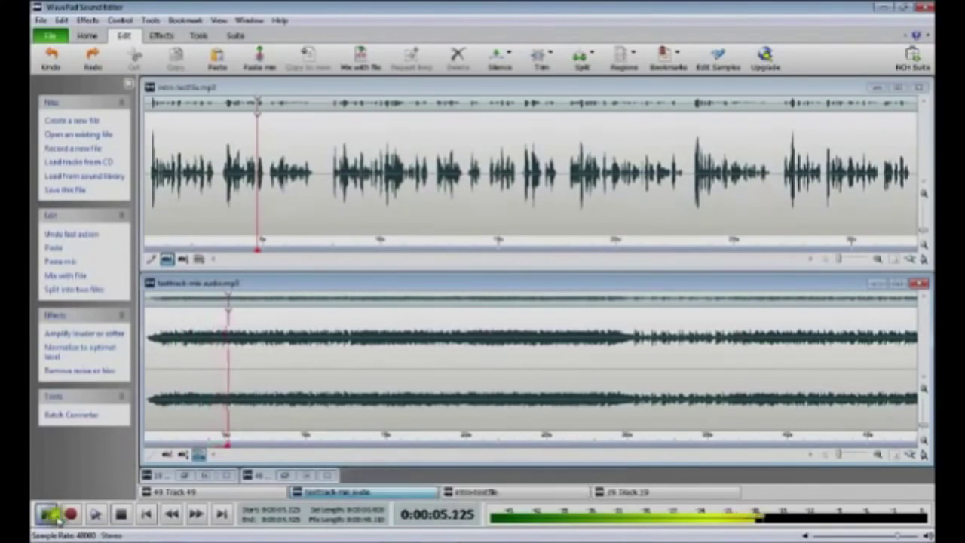
{"action": "left_click", "coordinate": [119, 513]}
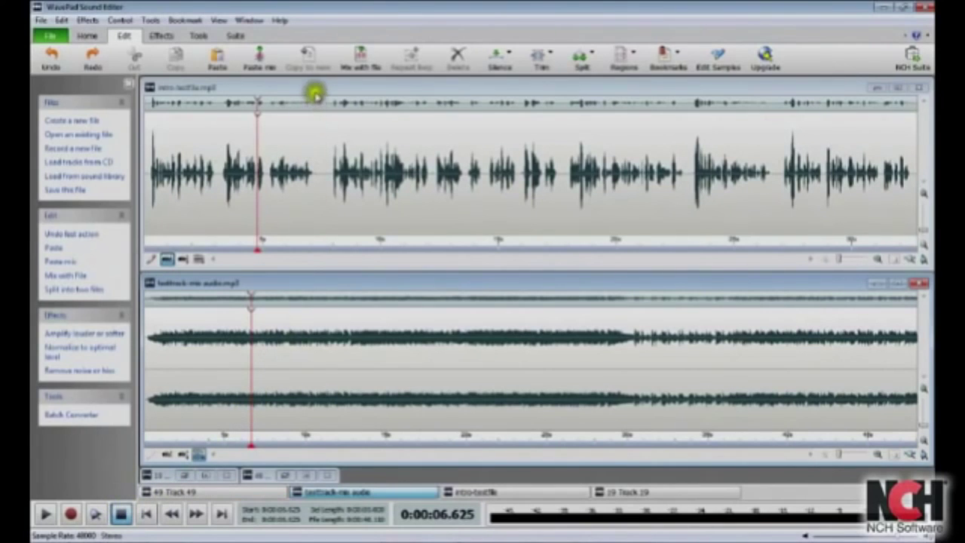
- Select the entire intro-testfile audio and copy it
{"action": "left_click", "coordinate": [317, 90]}
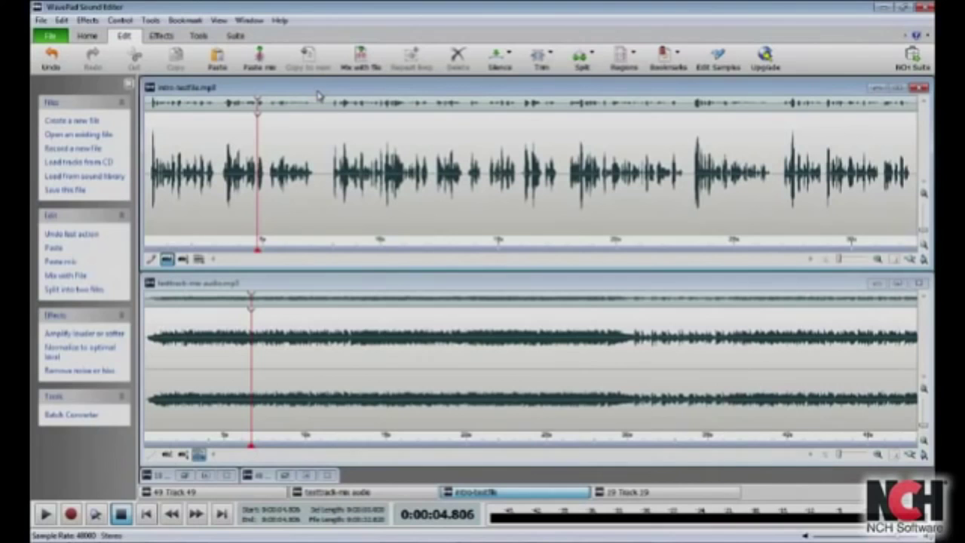
{"action": "key", "text": "ctrl+a"}
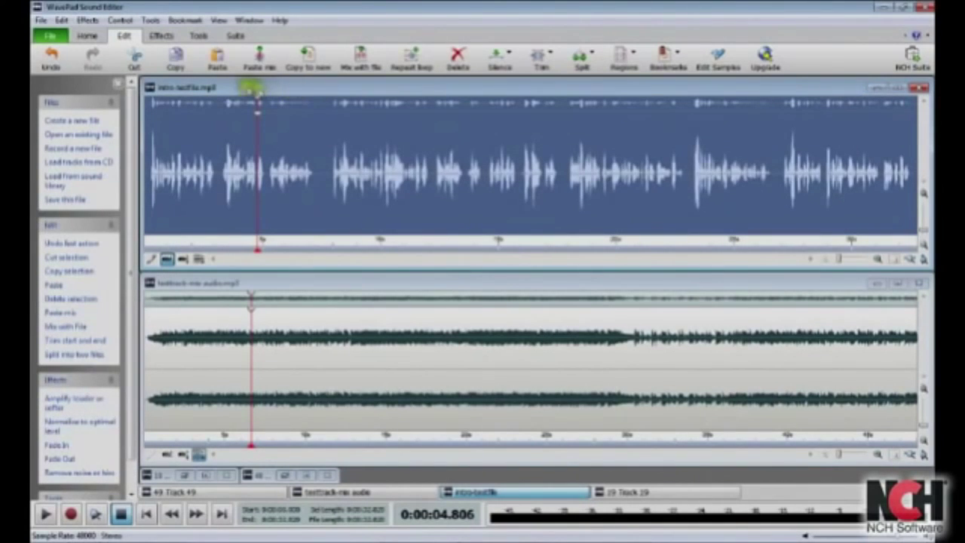
{"action": "left_click", "coordinate": [189, 69]}
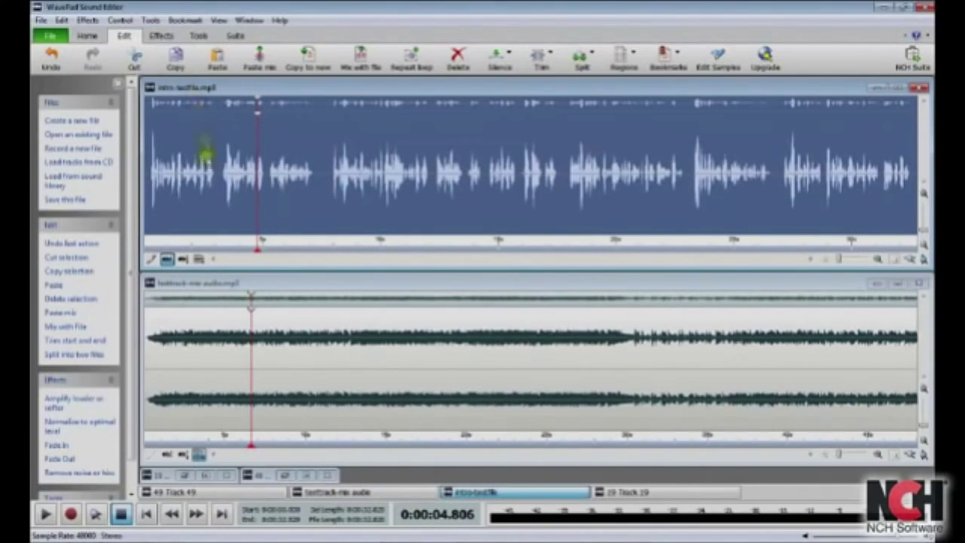
- Select all of testtrack-mix audio and paste-mix the copied audio into it with the Insert Silence option
{"action": "left_click", "coordinate": [214, 282]}
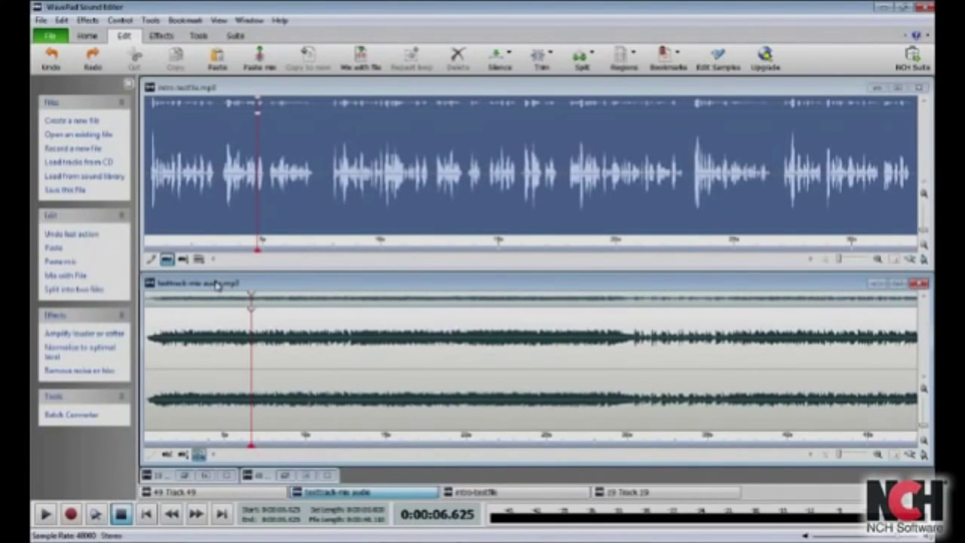
{"action": "key", "text": "ctrl+a"}
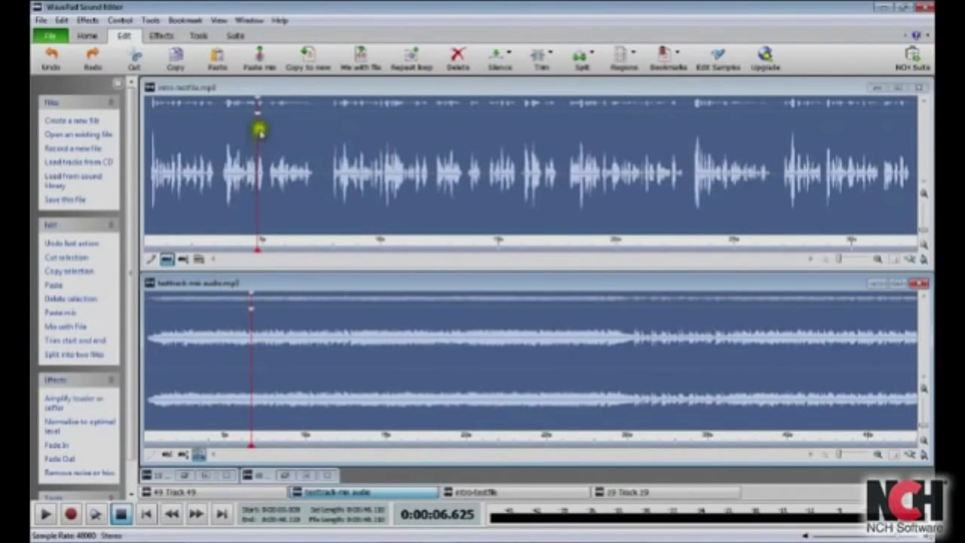
{"action": "left_click", "coordinate": [259, 66]}
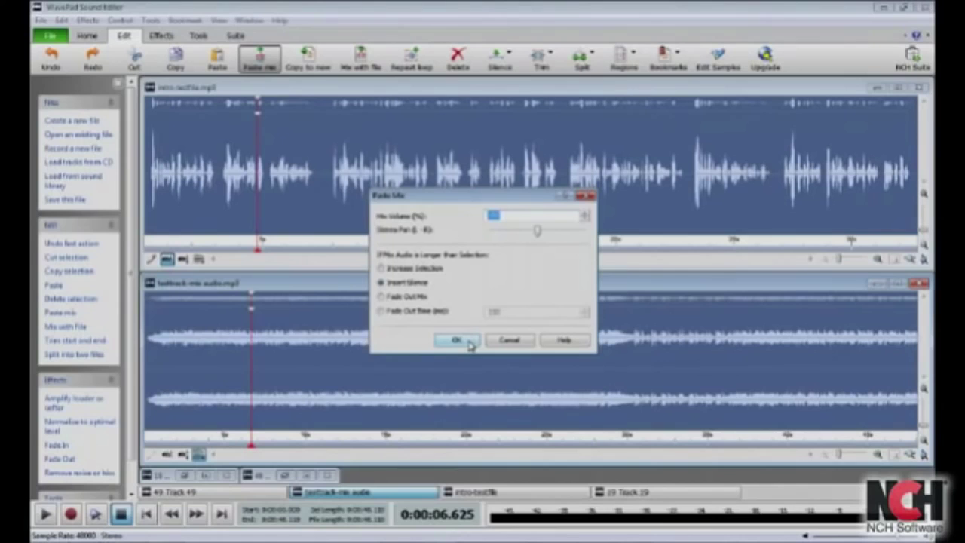
{"action": "left_click", "coordinate": [468, 342]}
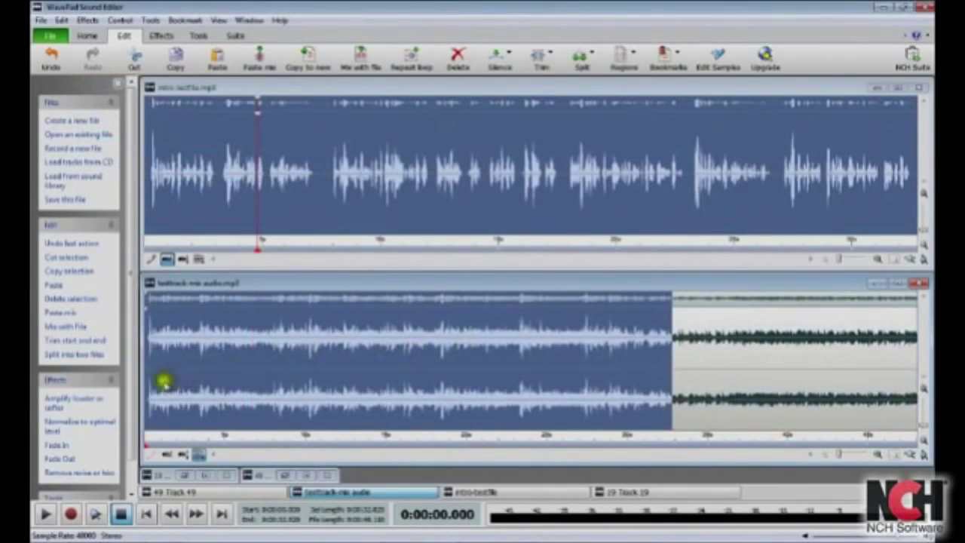
- Play the mixed testtrack-mix audio from about 0.2 seconds and stop after about eight seconds
{"action": "left_click", "coordinate": [148, 383]}
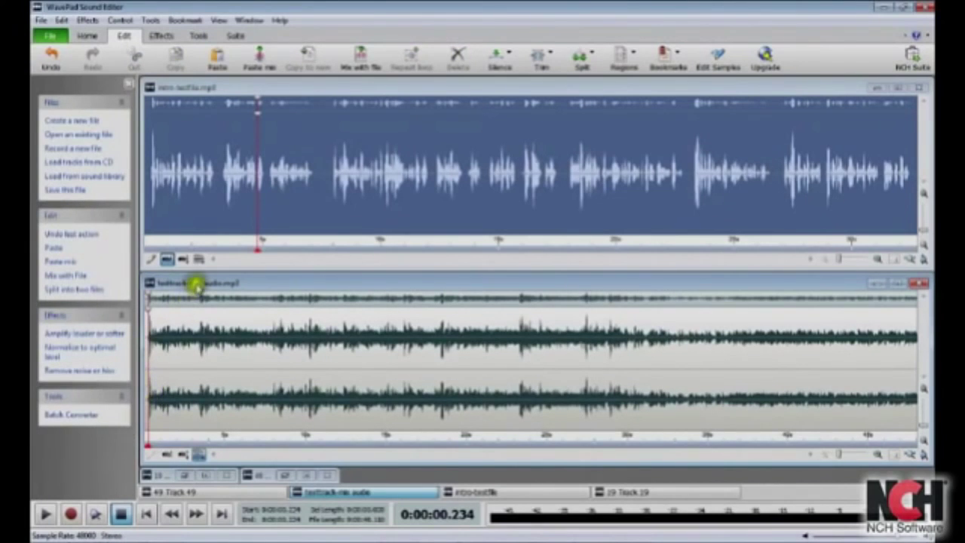
{"action": "left_click_drag", "start_coordinate": [194, 280], "coordinate": [198, 282]}
{"action": "left_click", "coordinate": [46, 514]}
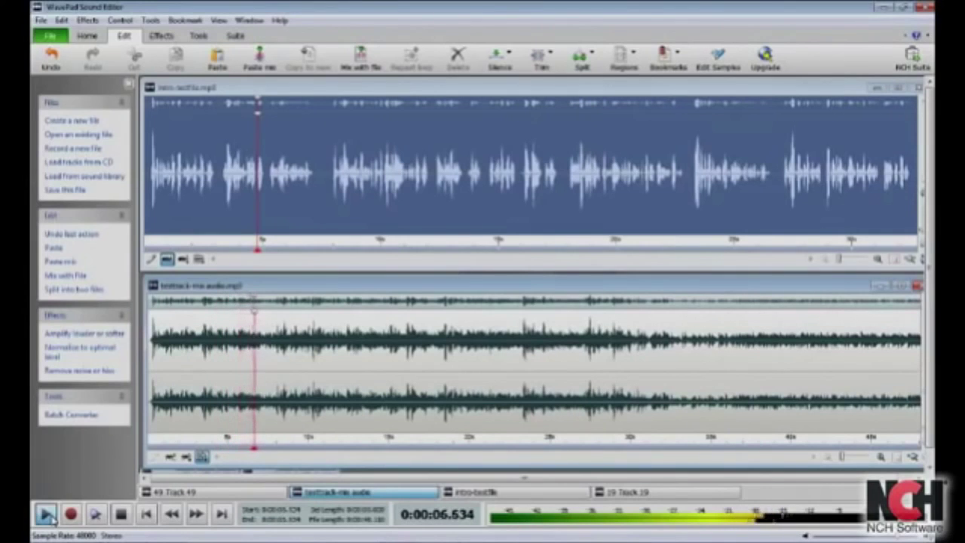
{"action": "left_click", "coordinate": [112, 513]}
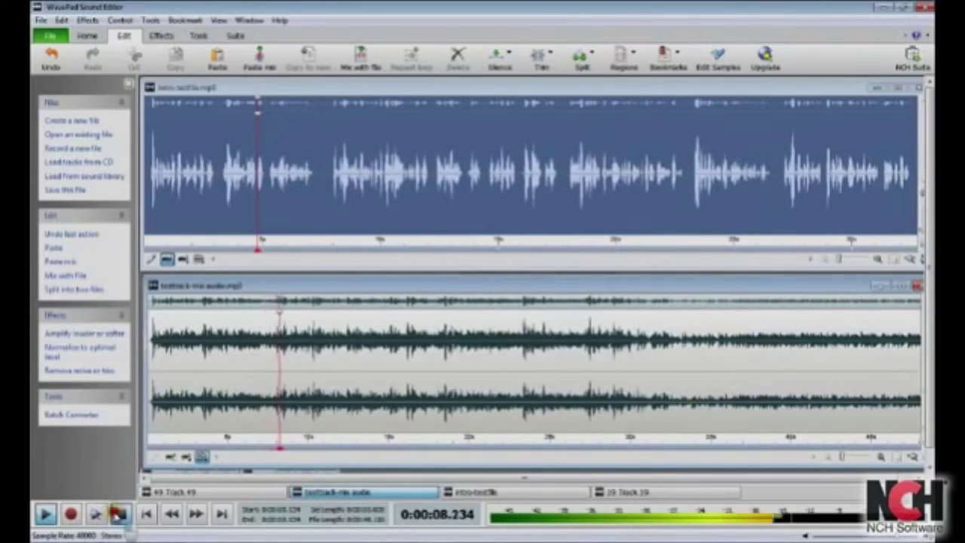
{"action": "left_click", "coordinate": [119, 513]}
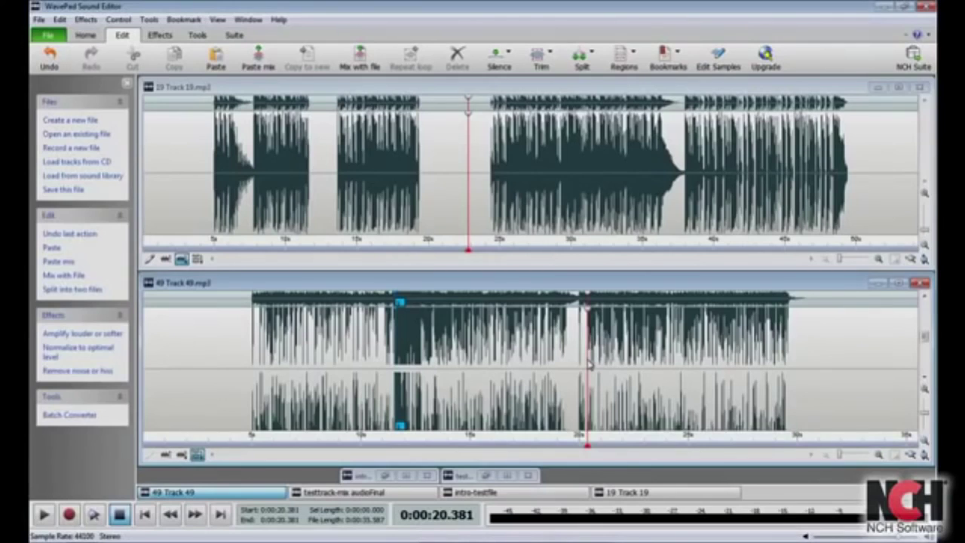
- Split 49 Track 49 at about 26.6 seconds and close the split-off file without saving it
{"action": "left_click", "coordinate": [721, 355]}
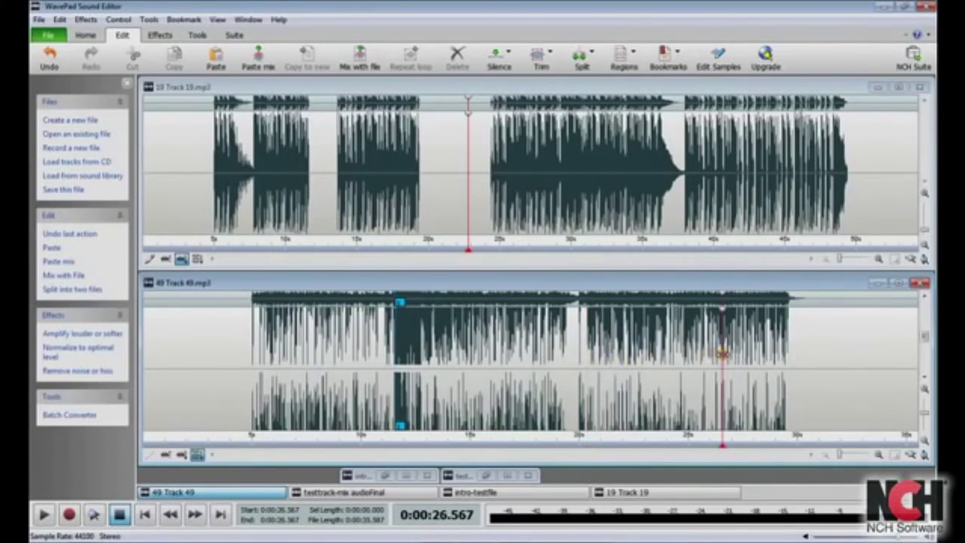
{"action": "left_click", "coordinate": [601, 134]}
{"action": "left_click", "coordinate": [587, 56]}
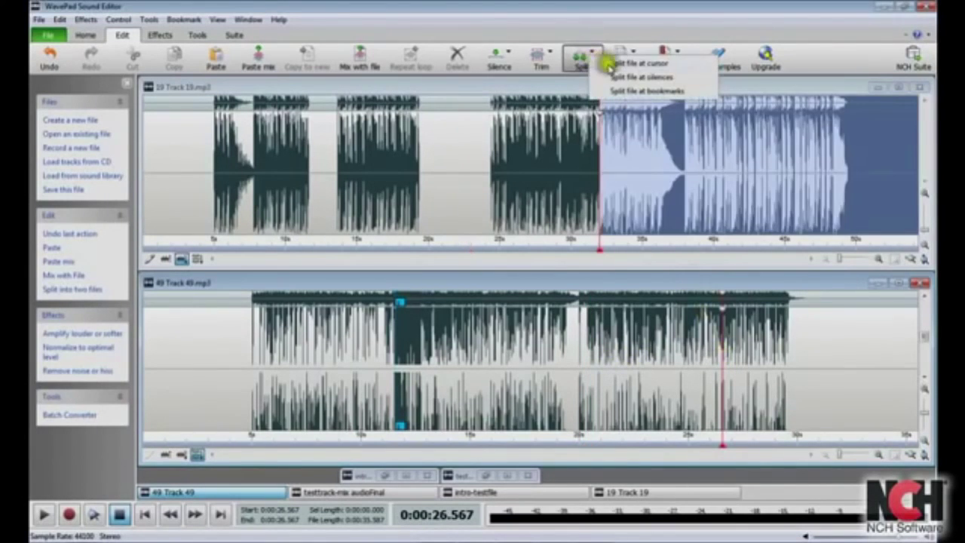
{"action": "left_click", "coordinate": [607, 64]}
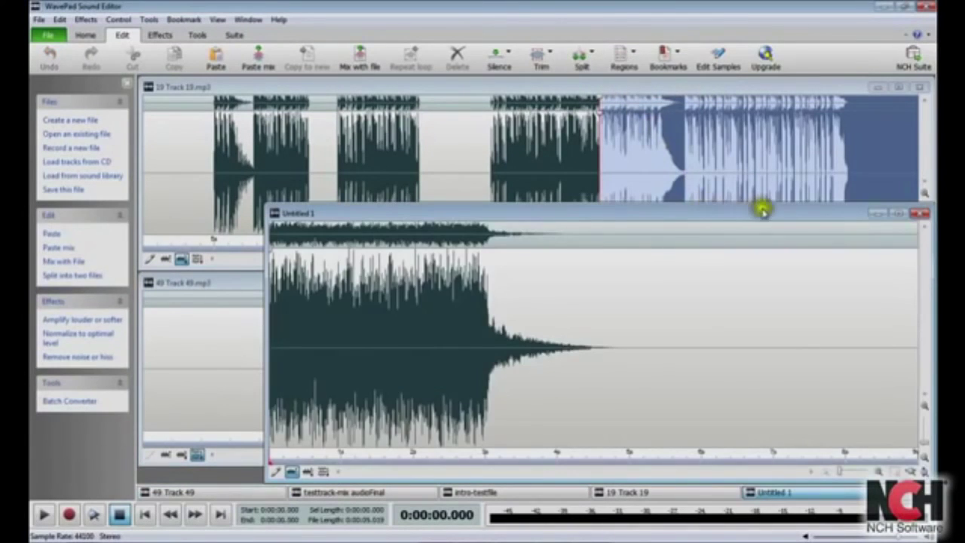
{"action": "left_click", "coordinate": [919, 213]}
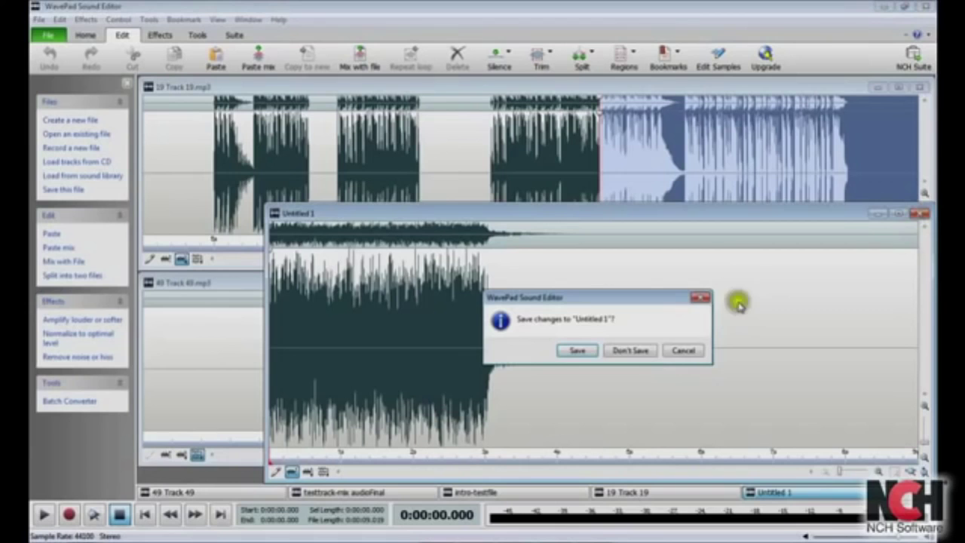
{"action": "left_click", "coordinate": [631, 351]}
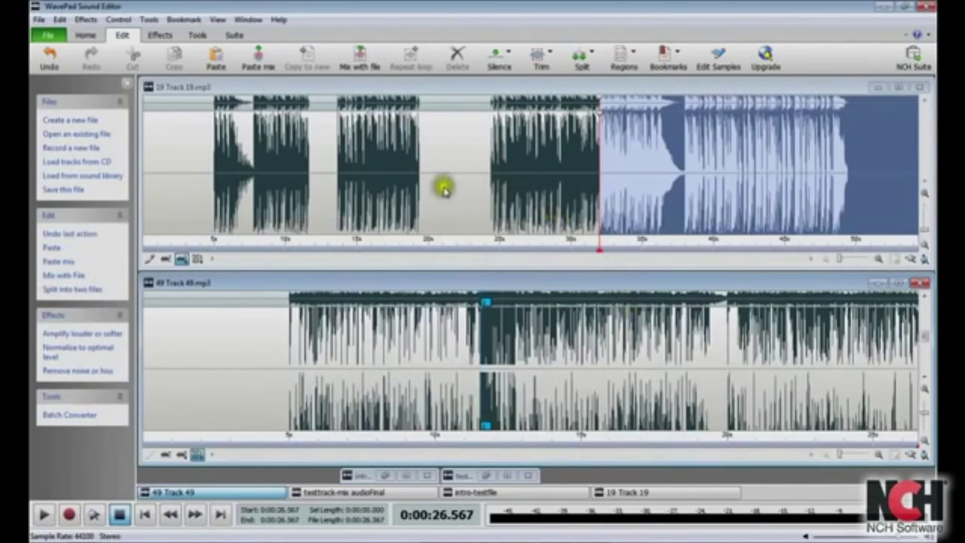
- Set a bookmark at about 8.5 seconds in 49 Track 49, keeping the suggested name
{"action": "left_click", "coordinate": [390, 348]}
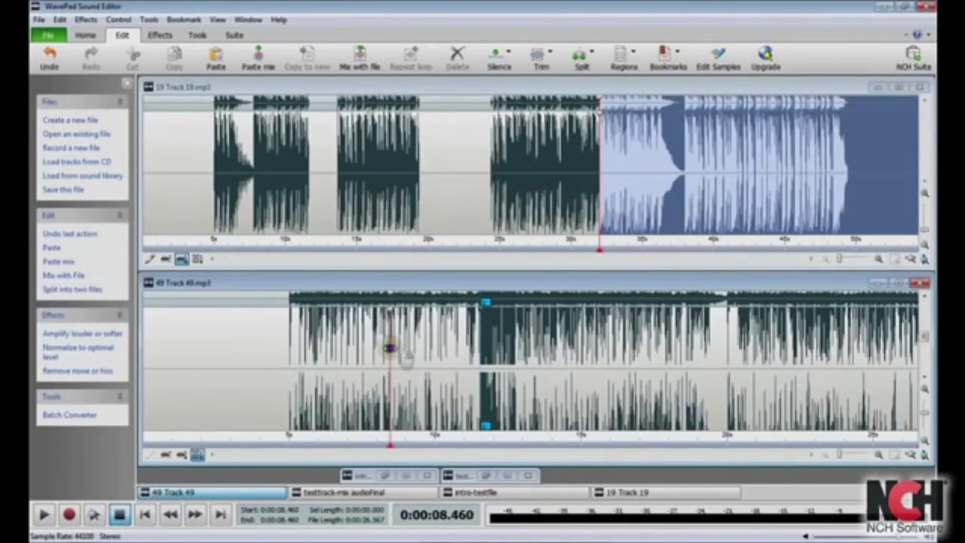
{"action": "right_click", "coordinate": [391, 351]}
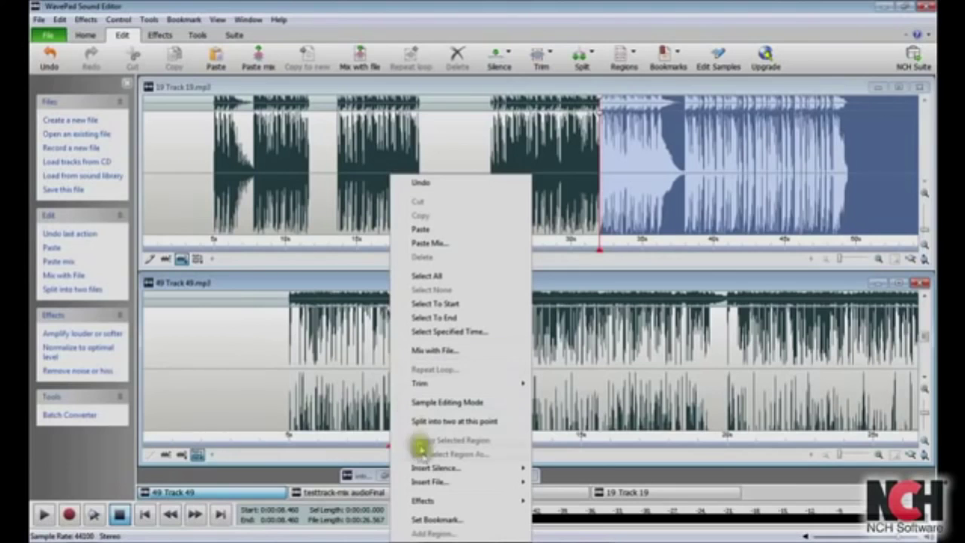
{"action": "left_click", "coordinate": [436, 519]}
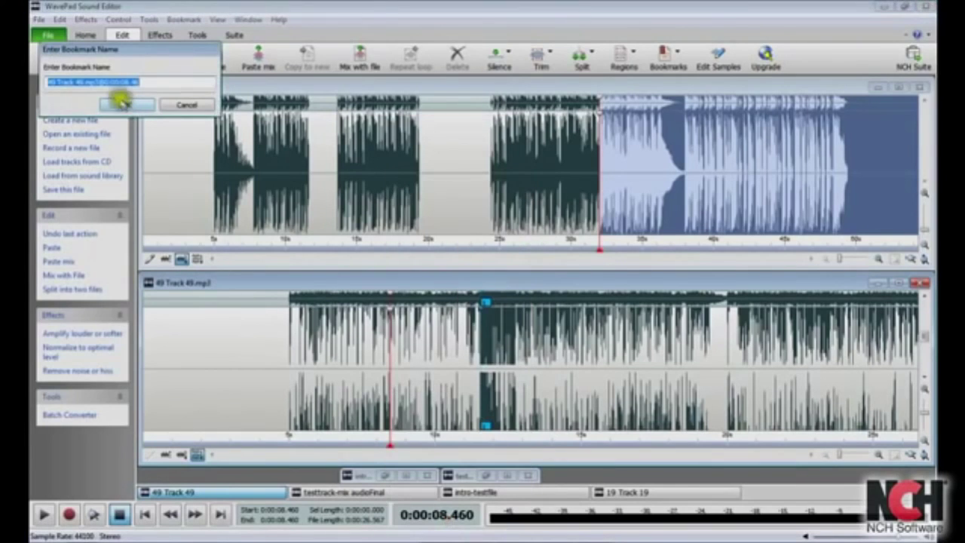
{"action": "left_click", "coordinate": [133, 105]}
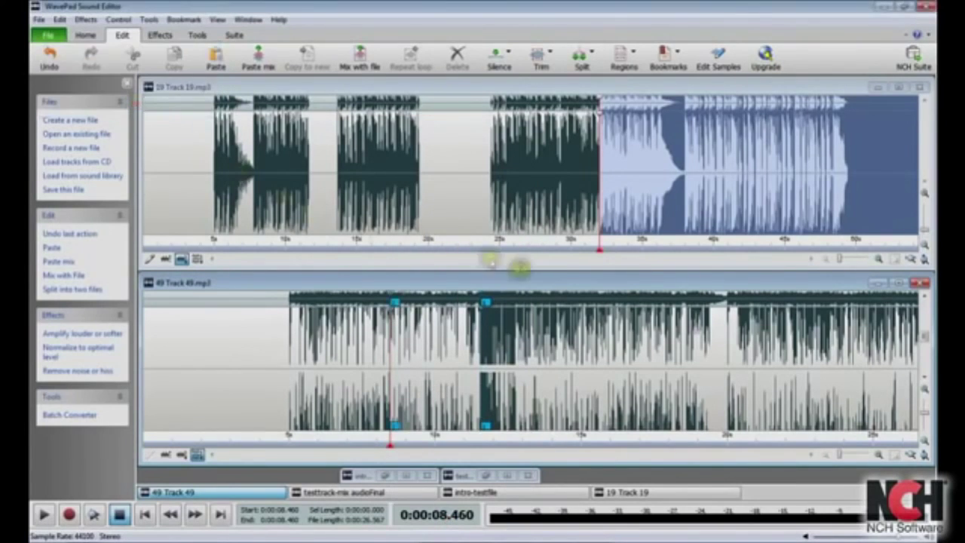
- Set a bookmark in 49 Track 49 again with the suggested name, replacing the existing bookmark of that name
{"action": "right_click", "coordinate": [646, 339]}
{"action": "left_click", "coordinate": [690, 520]}
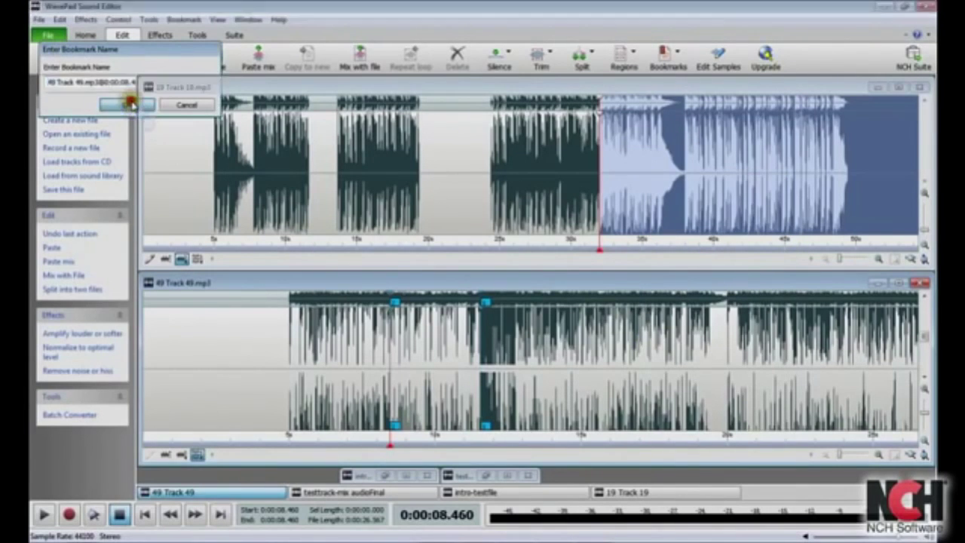
{"action": "left_click", "coordinate": [126, 105]}
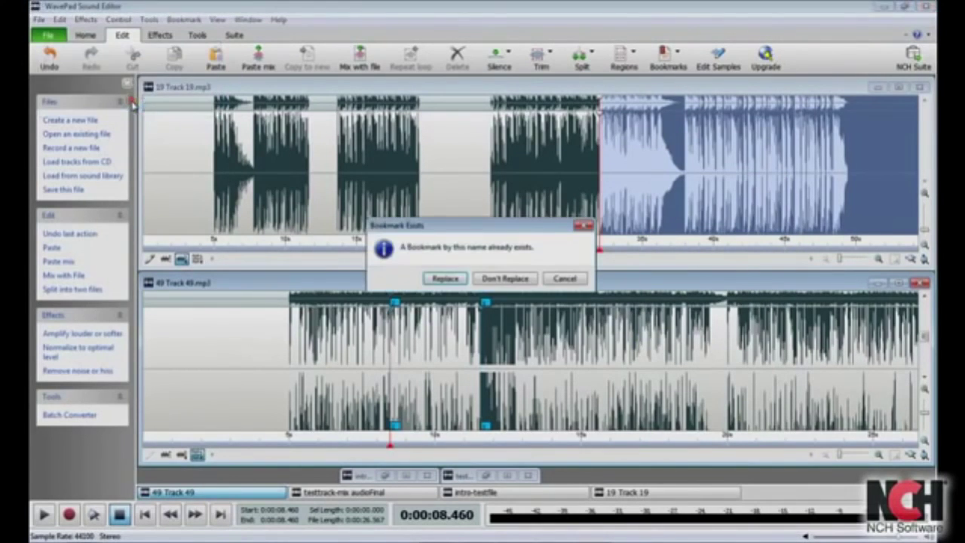
{"action": "left_click", "coordinate": [449, 278]}
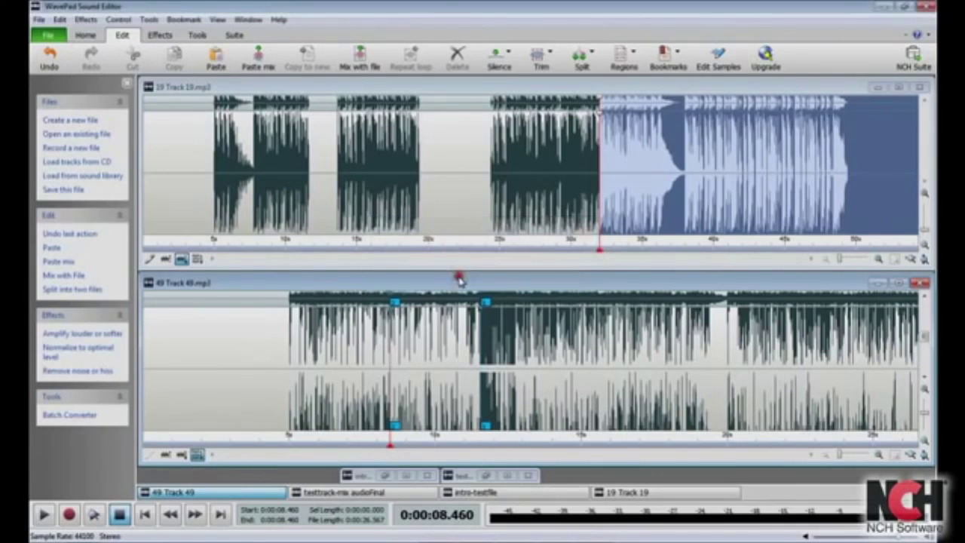
- Split 49 Track 49 at its bookmarks and move the resulting file windows apart
{"action": "left_click", "coordinate": [580, 55]}
{"action": "left_click", "coordinate": [614, 85]}
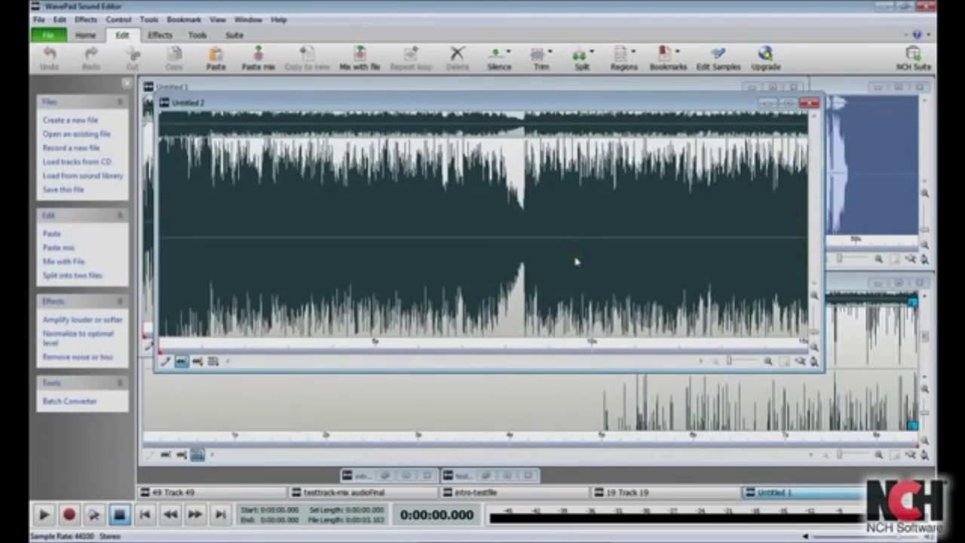
{"action": "left_click_drag", "start_coordinate": [538, 101], "coordinate": [626, 184]}
{"action": "left_click_drag", "start_coordinate": [538, 81], "coordinate": [570, 108]}
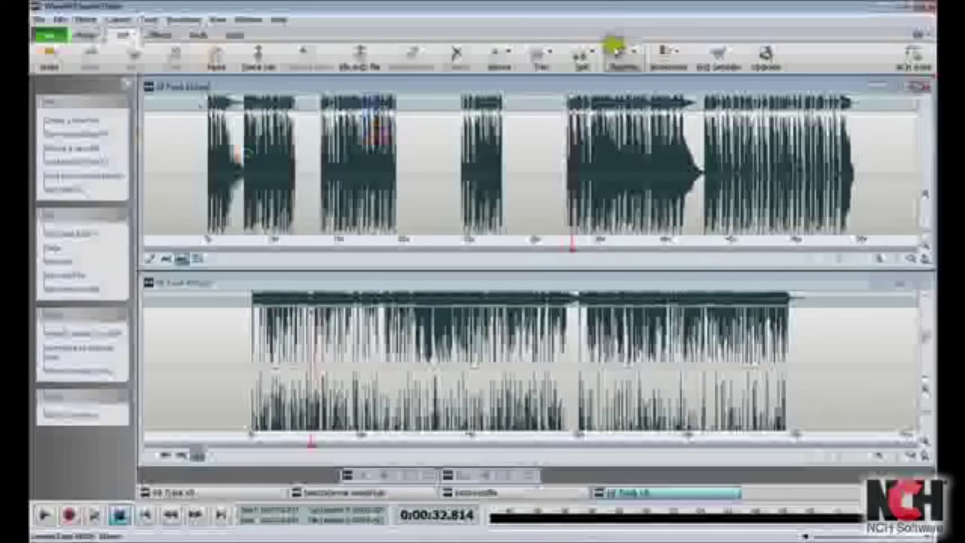
- Split 19 Track 19 at its silences, entering a new Auto Split silence duration
{"action": "left_click", "coordinate": [581, 60]}
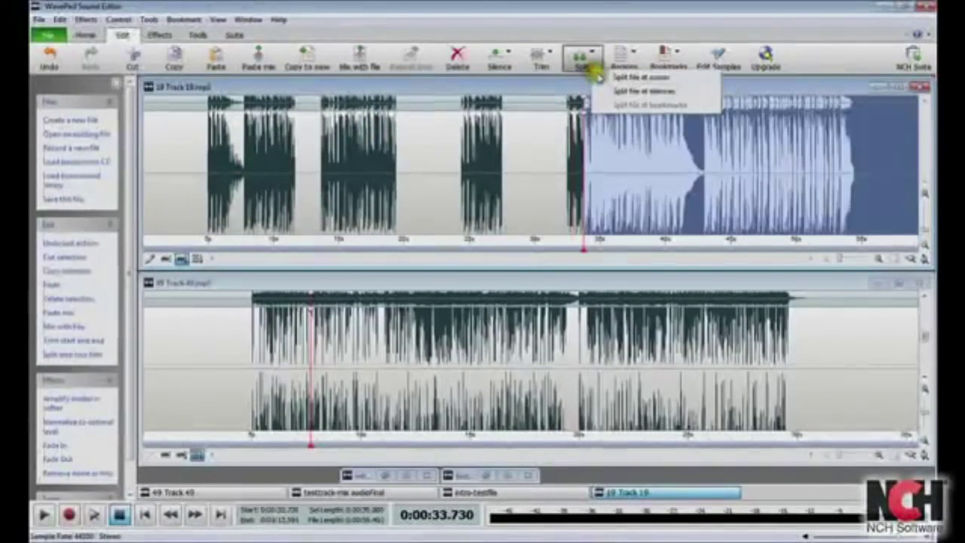
{"action": "left_click", "coordinate": [649, 105]}
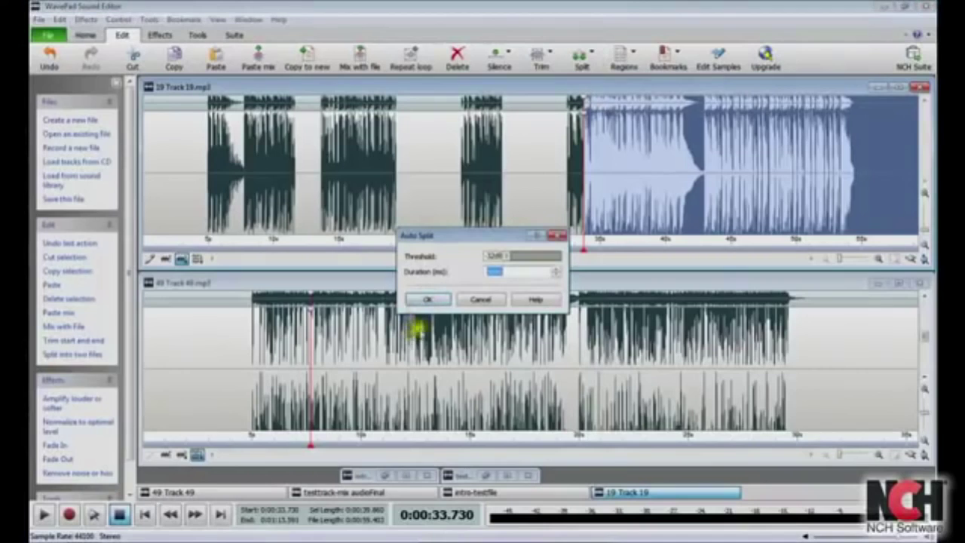
{"action": "left_click", "coordinate": [511, 271]}
{"action": "left_click_drag", "start_coordinate": [511, 271], "coordinate": [479, 260]}
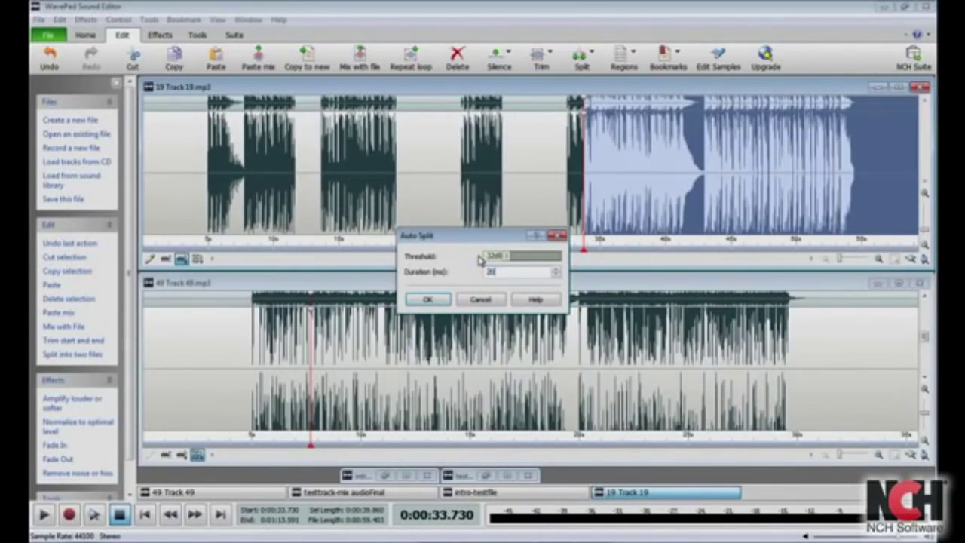
{"action": "left_click", "coordinate": [494, 259]}
{"action": "left_click", "coordinate": [449, 299]}
{"action": "left_click", "coordinate": [449, 299]}
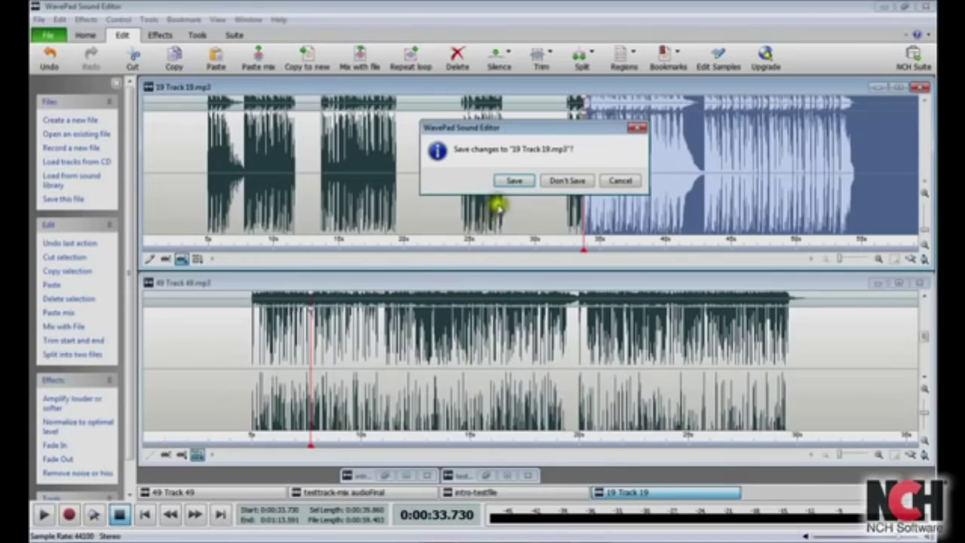
- Discard the changes to 19 Track 19 and move the 19 Track 19 (3) window aside to reveal the other split files
{"action": "left_click", "coordinate": [549, 185]}
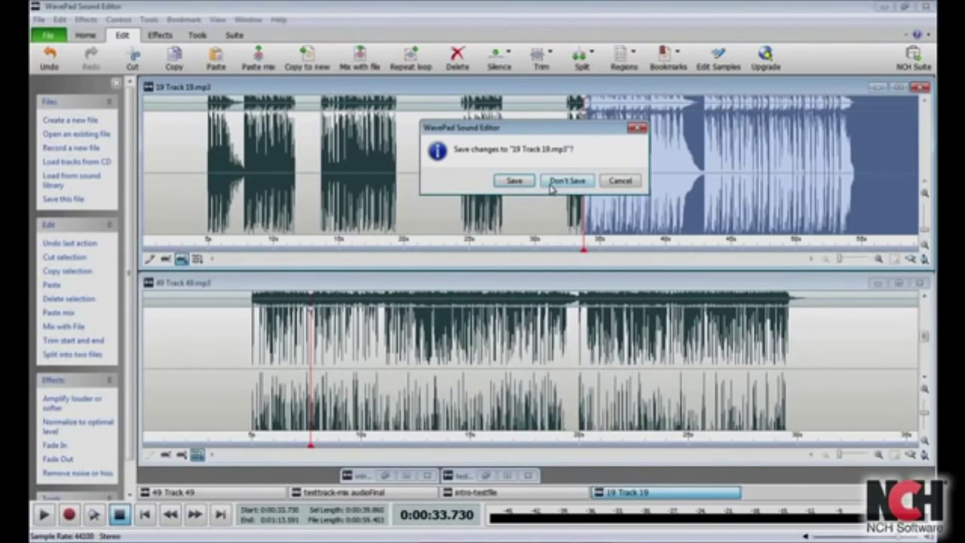
{"action": "left_click", "coordinate": [550, 187]}
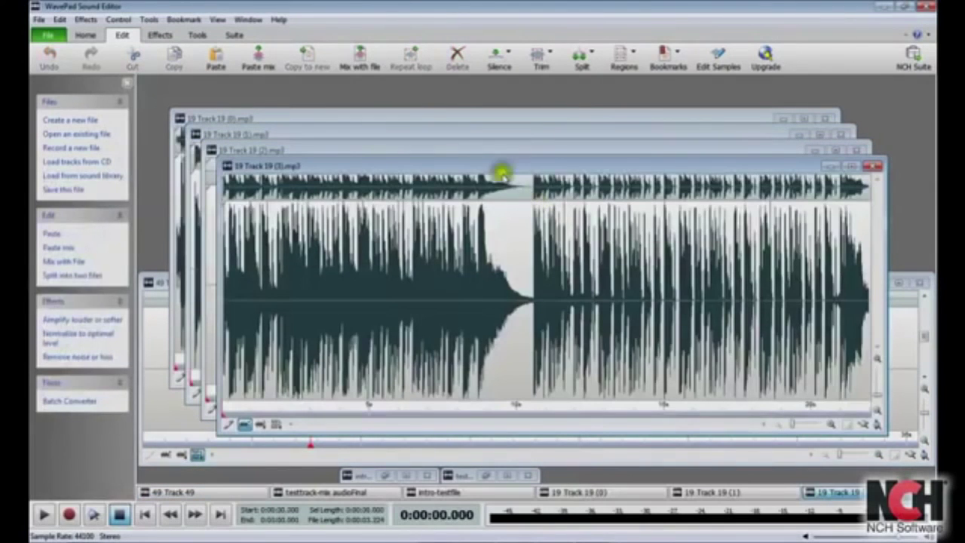
{"action": "left_click_drag", "start_coordinate": [493, 168], "coordinate": [533, 215]}
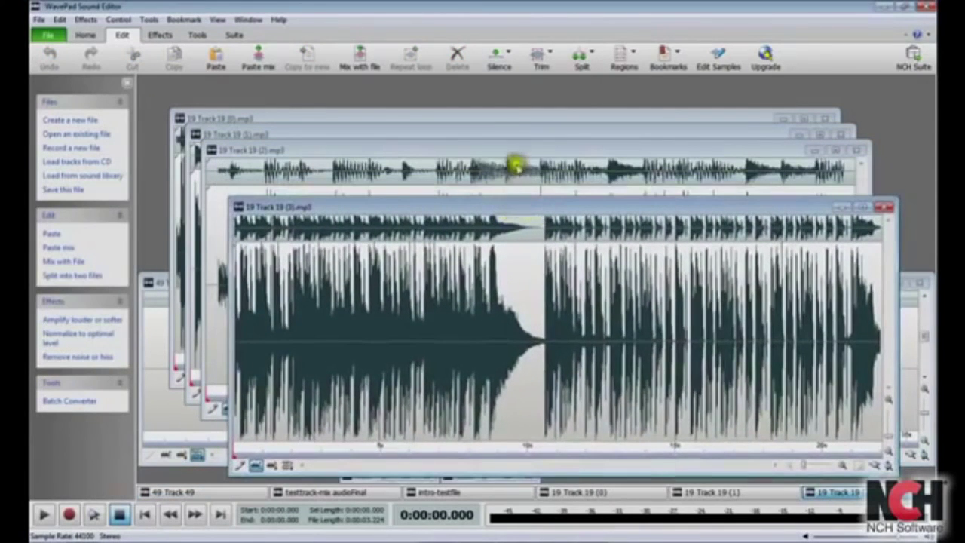
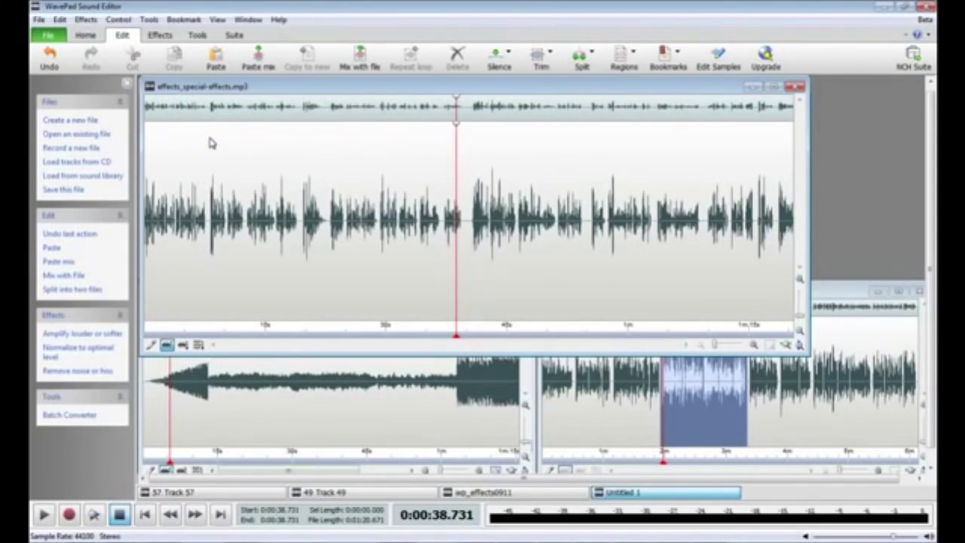
- Select about 8.6 to 37.8 seconds of effects_special-effects.mp3 and apply Fade out and trim
{"action": "left_click_drag", "start_coordinate": [214, 181], "coordinate": [447, 181]}
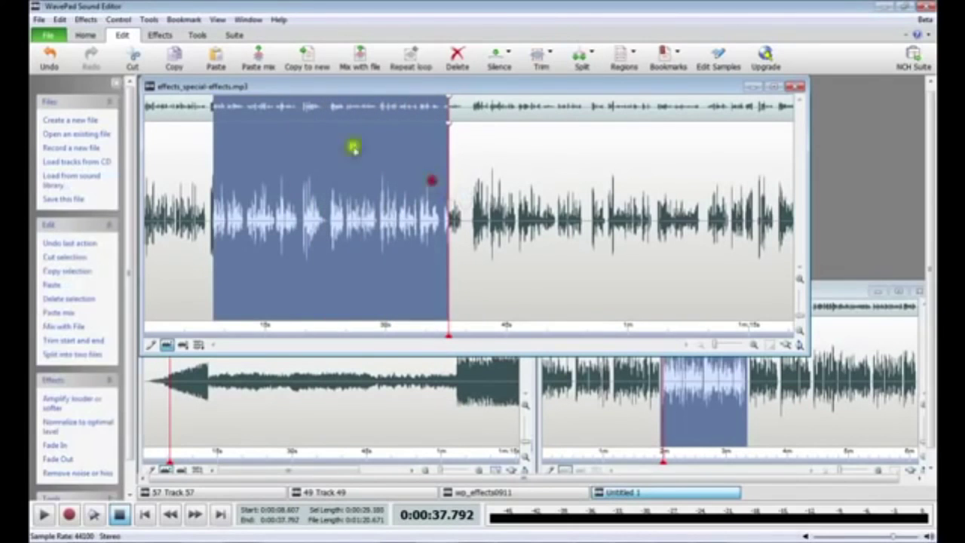
{"action": "left_click", "coordinate": [167, 55]}
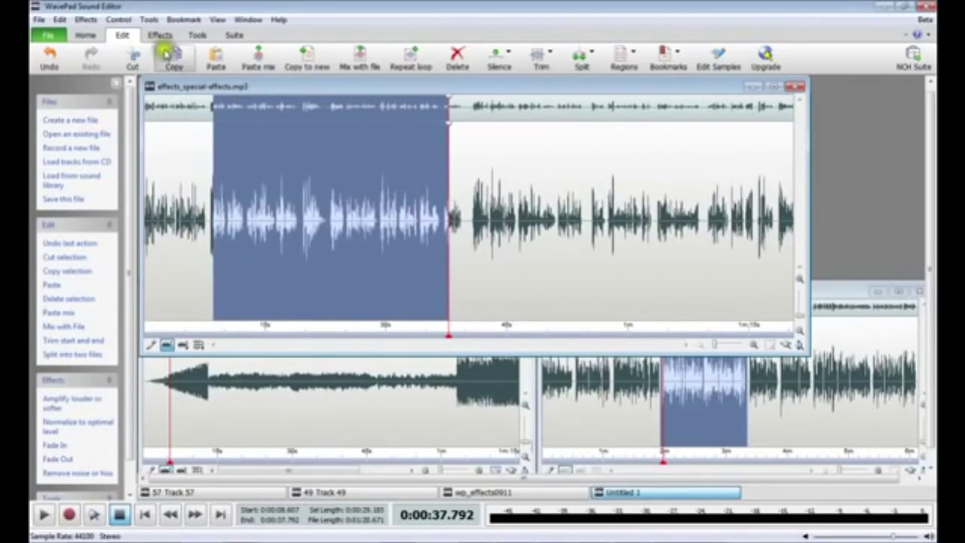
{"action": "left_click", "coordinate": [162, 36]}
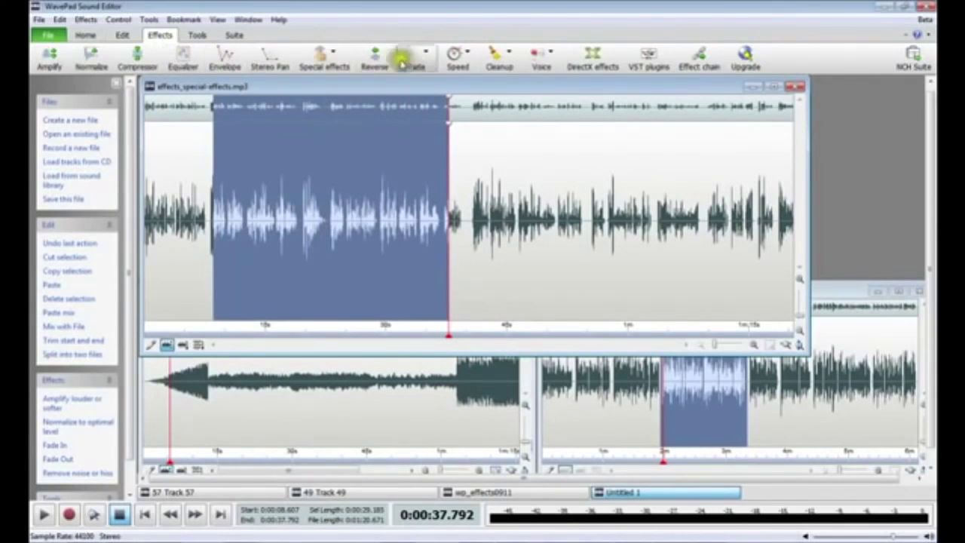
{"action": "left_click", "coordinate": [426, 56]}
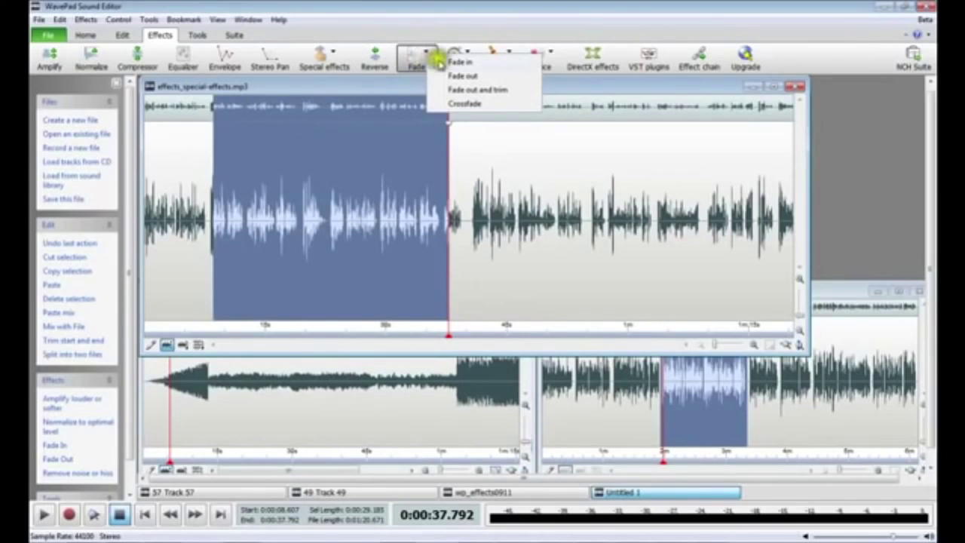
{"action": "left_click", "coordinate": [466, 91]}
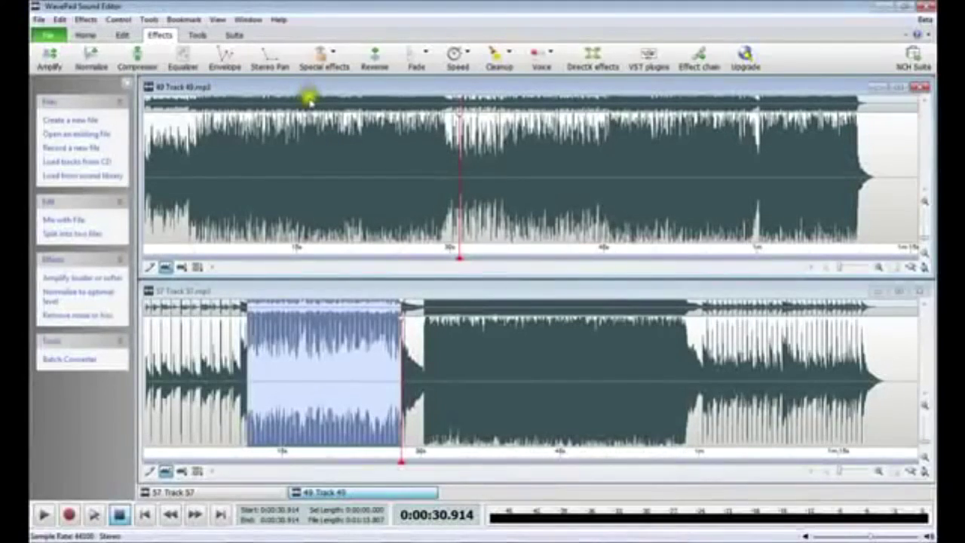
- Select all of 49 Track 49, and replace that with a selection from about 3.1 to 48.1 seconds
{"action": "left_click", "coordinate": [305, 220]}
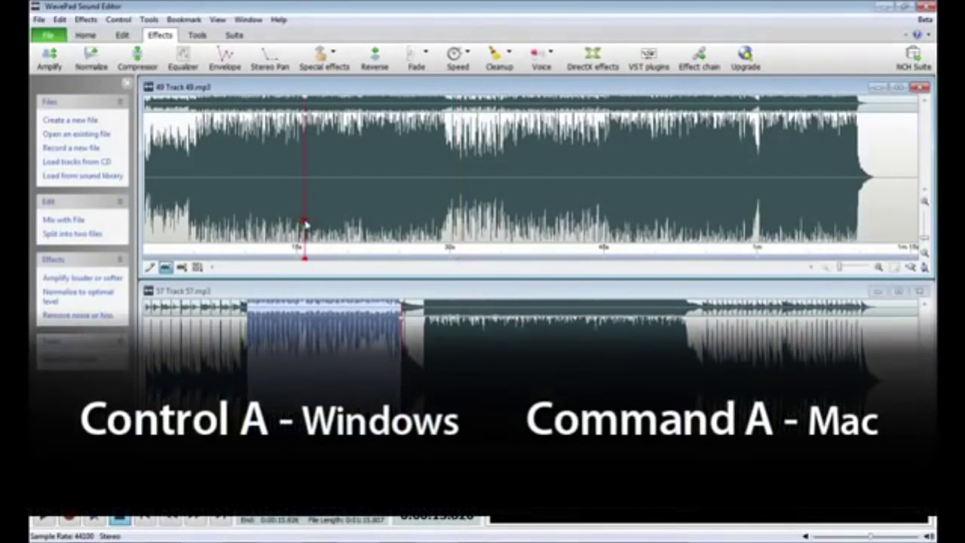
{"action": "key", "text": "ctrl+a"}
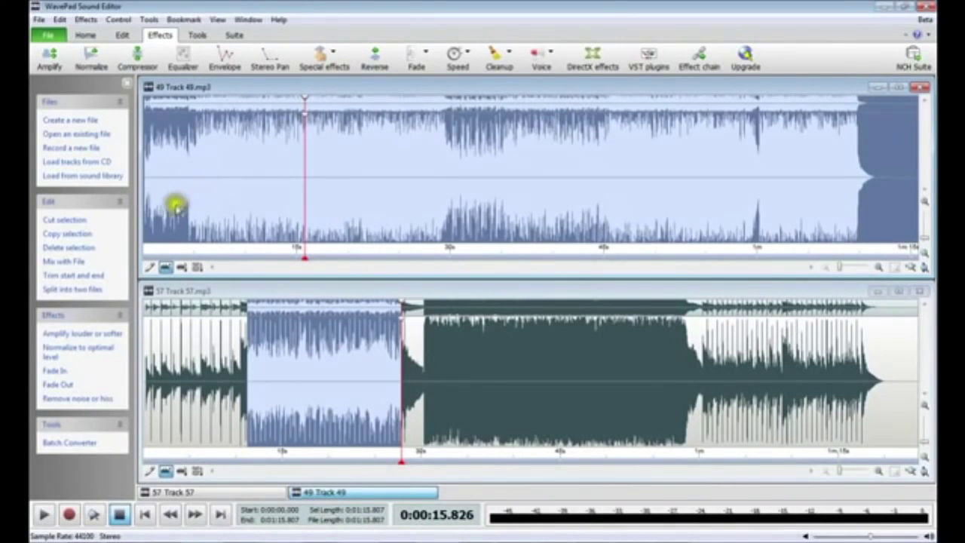
{"action": "left_click", "coordinate": [175, 210]}
{"action": "left_click_drag", "start_coordinate": [175, 210], "coordinate": [635, 180]}
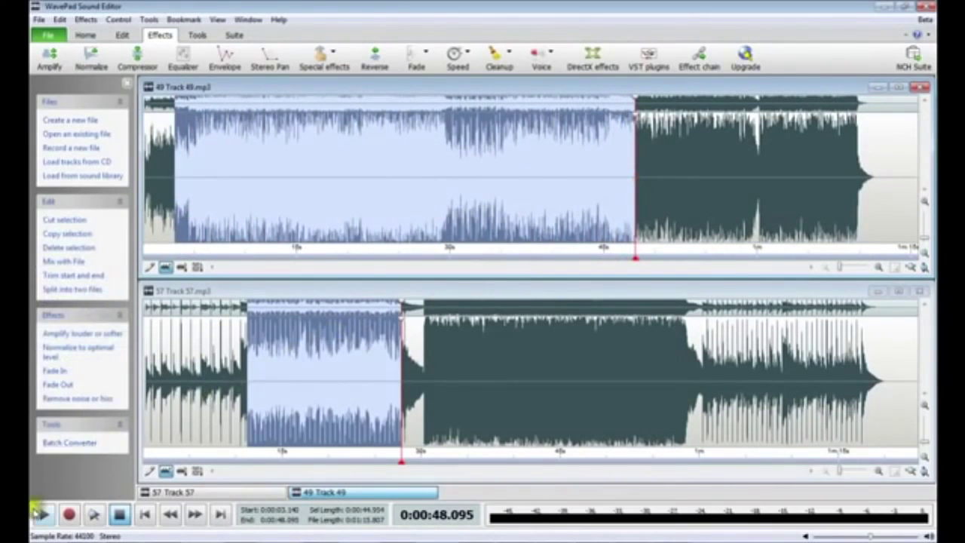
- Play the selected part of 49 Track 49 briefly and resize the selection to run from about 13.9 to 36.7 seconds
{"action": "left_click", "coordinate": [42, 514]}
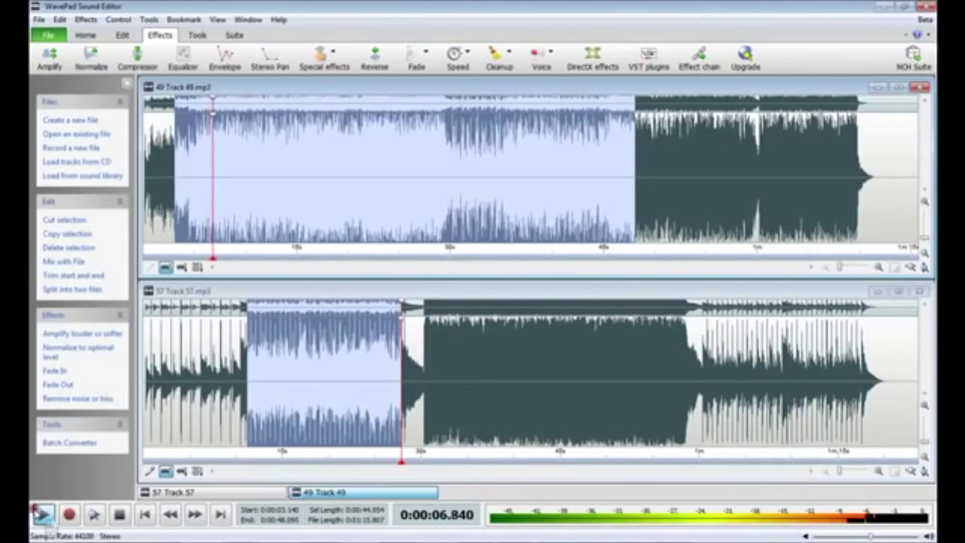
{"action": "left_click", "coordinate": [41, 514]}
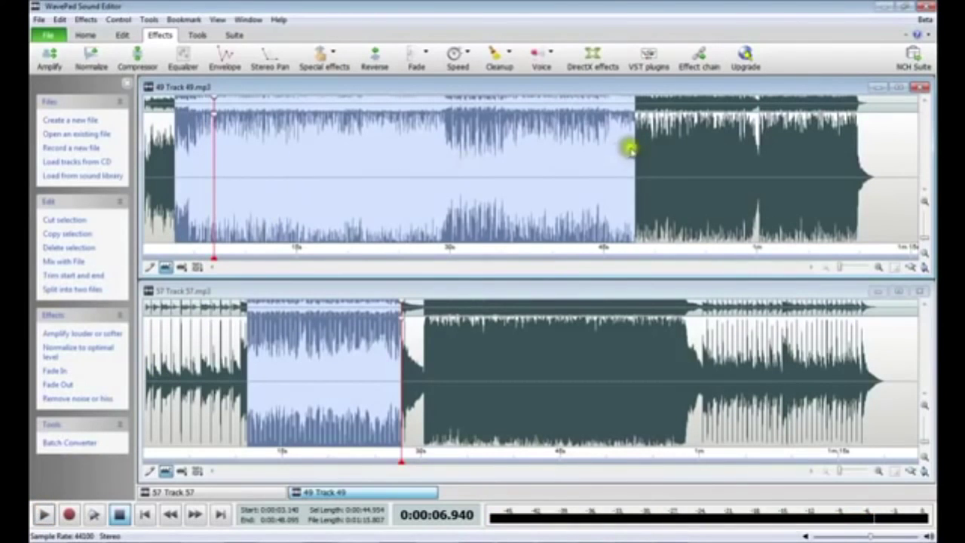
{"action": "left_click_drag", "start_coordinate": [635, 146], "coordinate": [518, 155]}
{"action": "left_click_drag", "start_coordinate": [176, 183], "coordinate": [285, 179]}
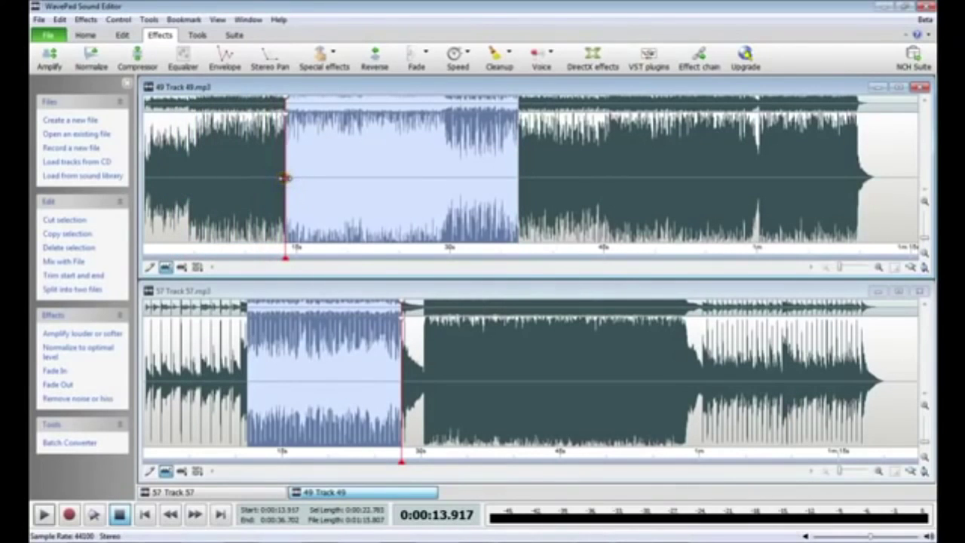
{"action": "left_click", "coordinate": [302, 218]}
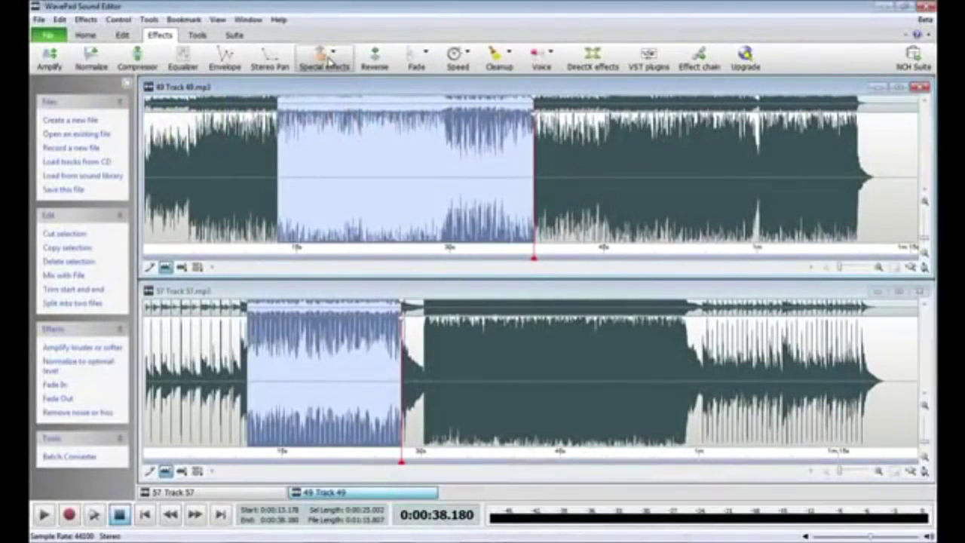
- Apply Echo to the selected part of 49 Track 49 using the Living Room preset with a raised echo gain
{"action": "left_click", "coordinate": [327, 61]}
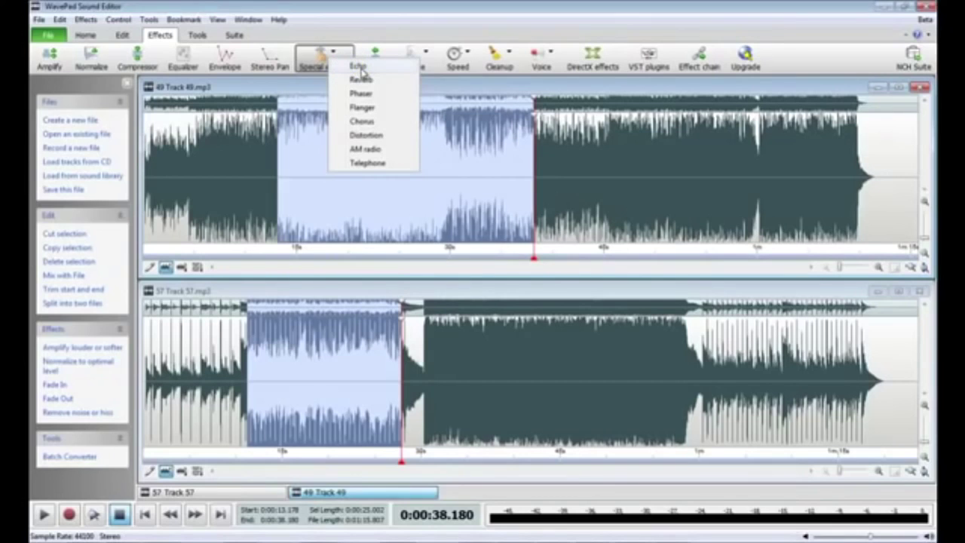
{"action": "left_click", "coordinate": [359, 67]}
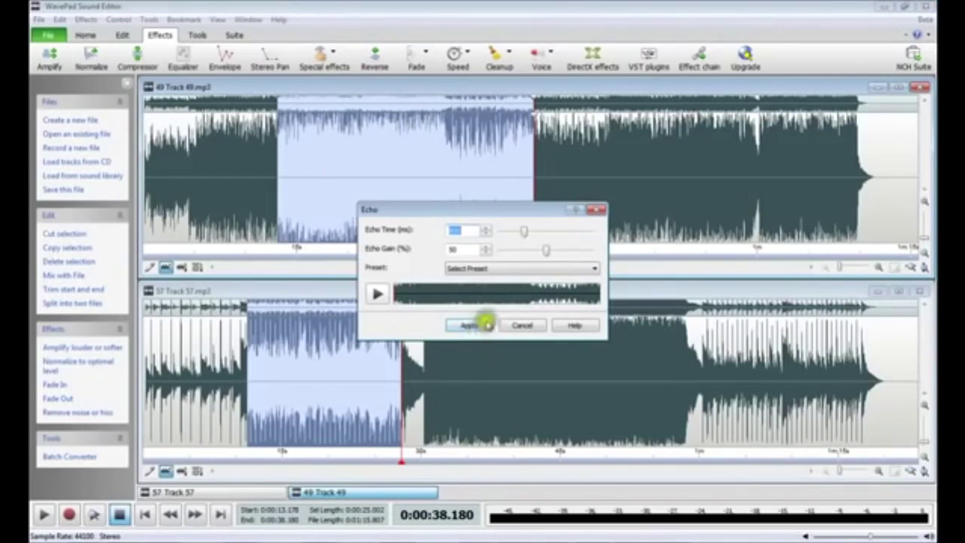
{"action": "left_click", "coordinate": [594, 273]}
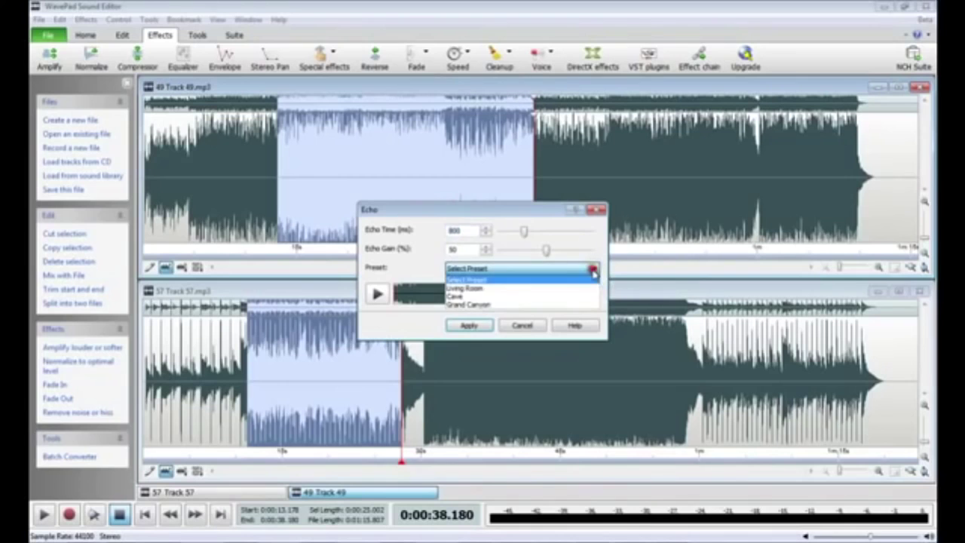
{"action": "left_click", "coordinate": [582, 290]}
{"action": "left_click_drag", "start_coordinate": [509, 248], "coordinate": [567, 250]}
{"action": "left_click", "coordinate": [475, 322]}
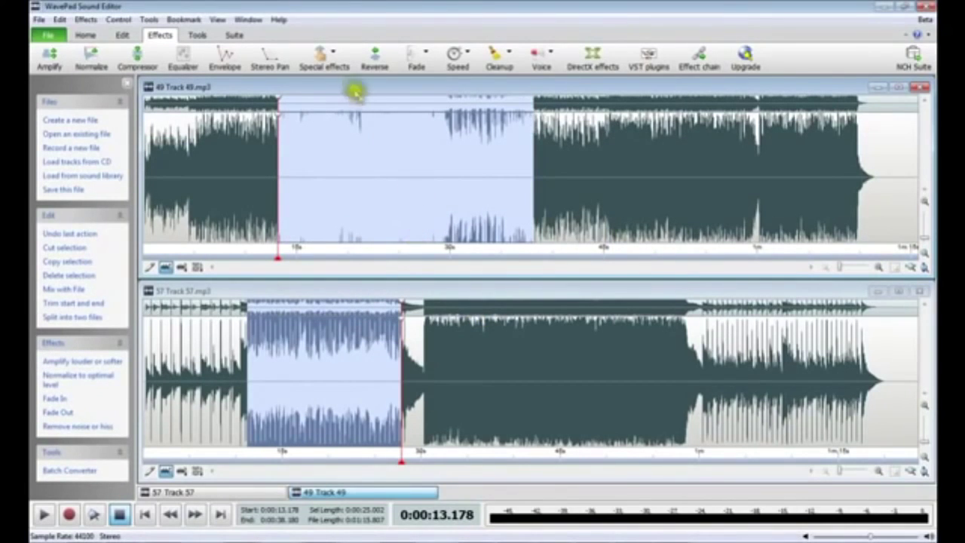
- Apply Reverb to the selected part of 49 Track 49 using the Auditorium preset with a predelay of 1720 ms
{"action": "left_click", "coordinate": [332, 59]}
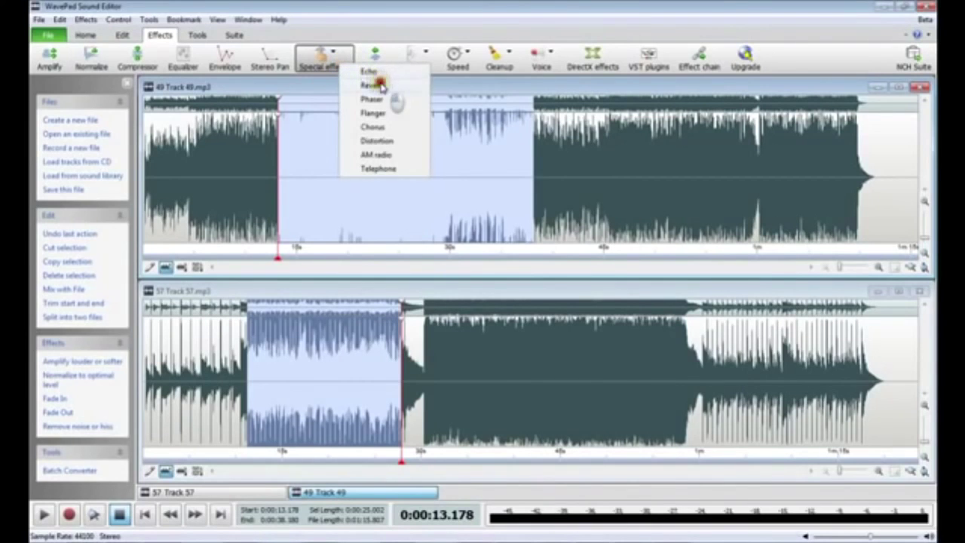
{"action": "left_click", "coordinate": [379, 85]}
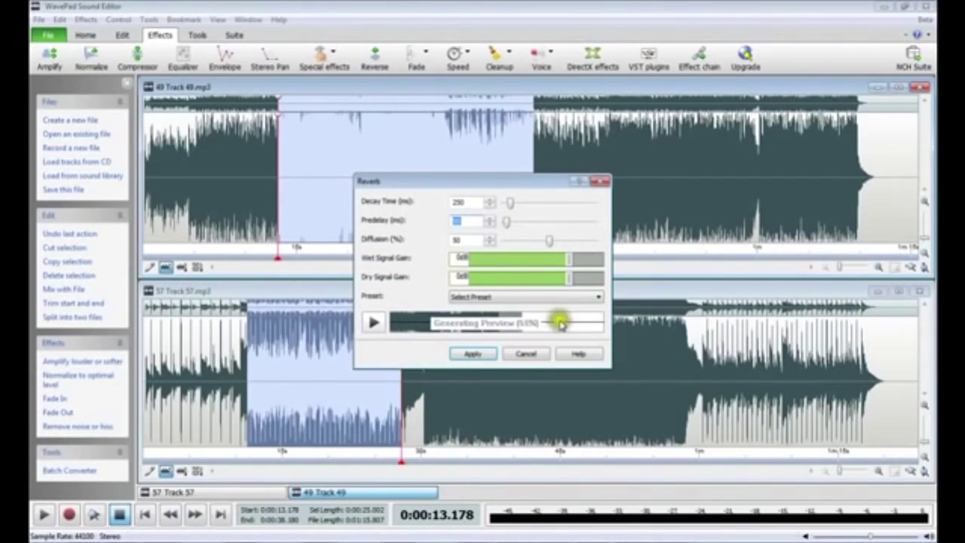
{"action": "left_click", "coordinate": [583, 298]}
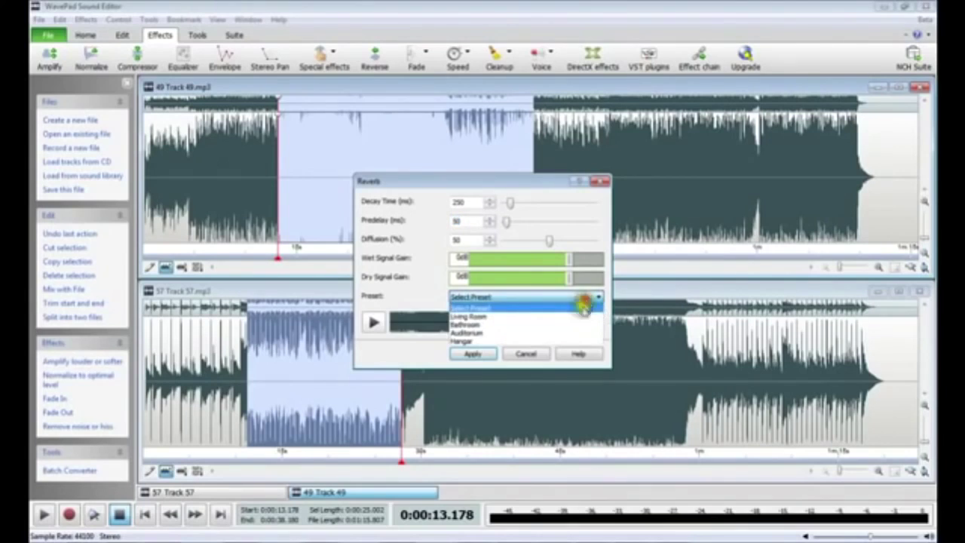
{"action": "left_click", "coordinate": [578, 332]}
{"action": "left_click", "coordinate": [507, 220]}
{"action": "left_click_drag", "start_coordinate": [507, 226], "coordinate": [582, 223]}
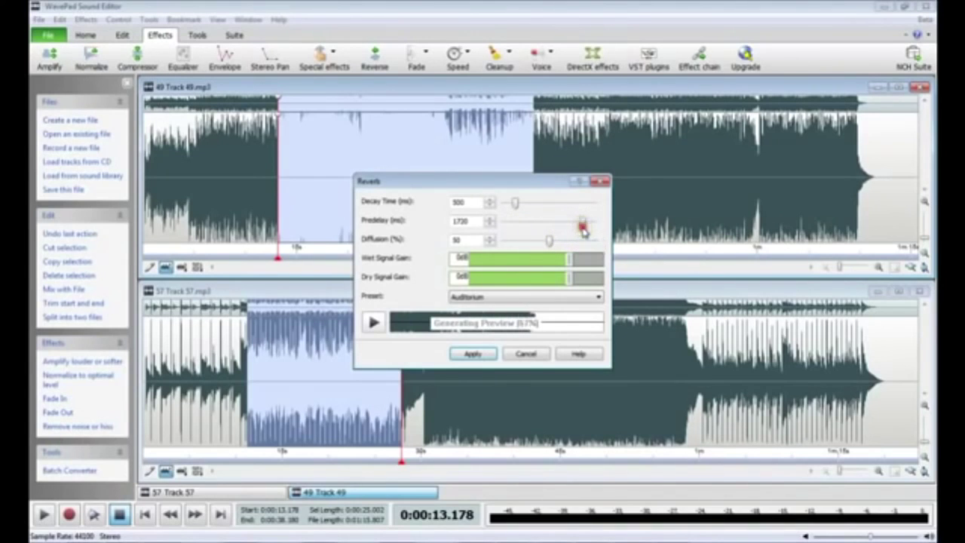
{"action": "left_click", "coordinate": [487, 351]}
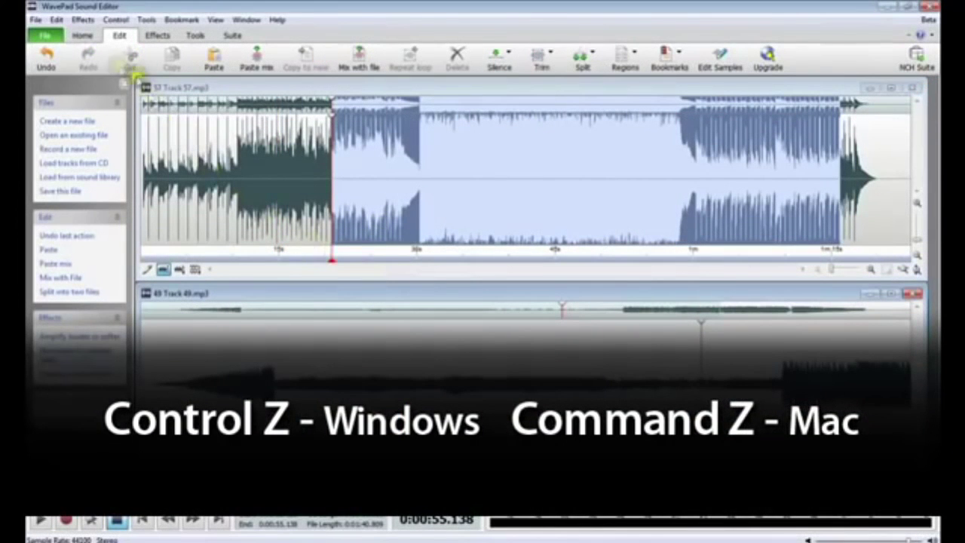
- Undo the most recent edit in 49 Track 49
{"action": "left_click", "coordinate": [47, 54]}
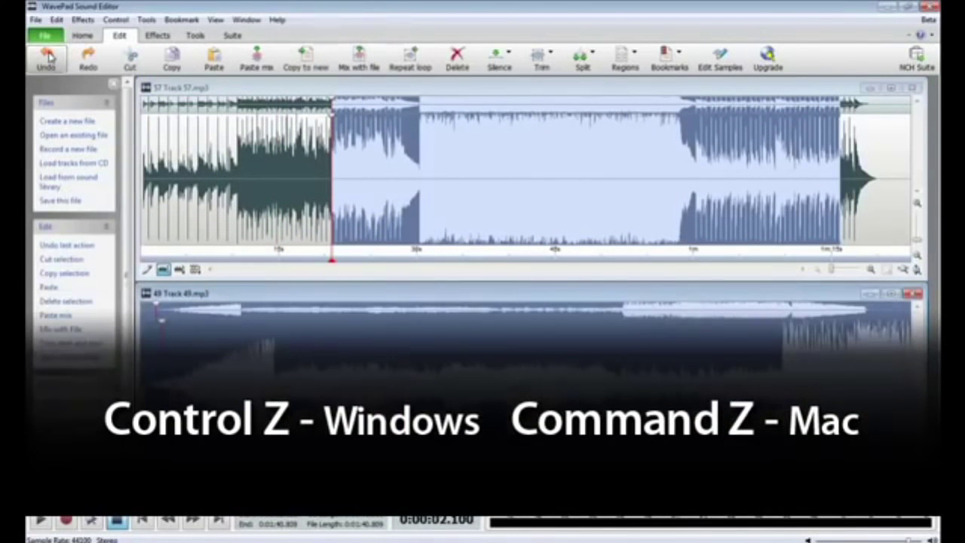
{"action": "left_click", "coordinate": [47, 54]}
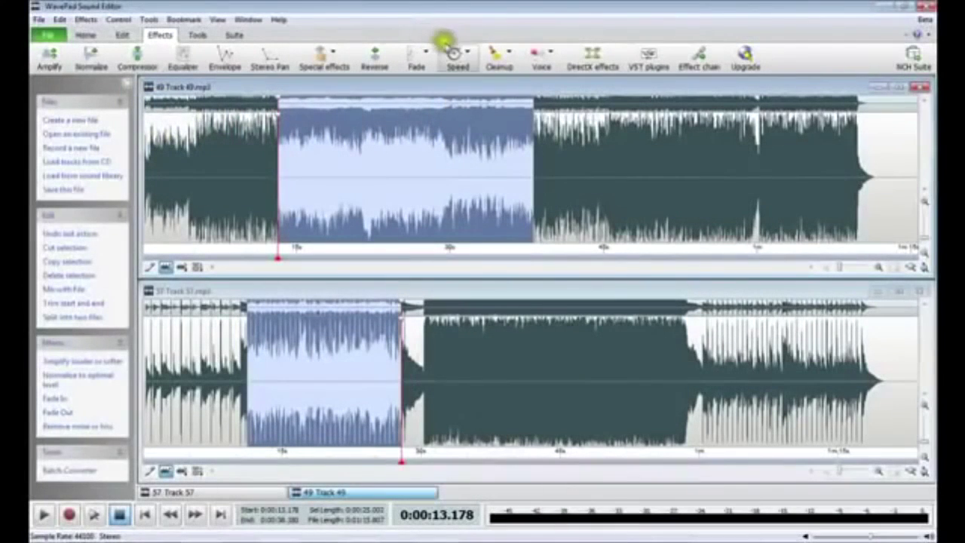
- Apply a speed and pitch change of 50% to the selected part of 49 Track 49, previewing it first
{"action": "left_click", "coordinate": [458, 51]}
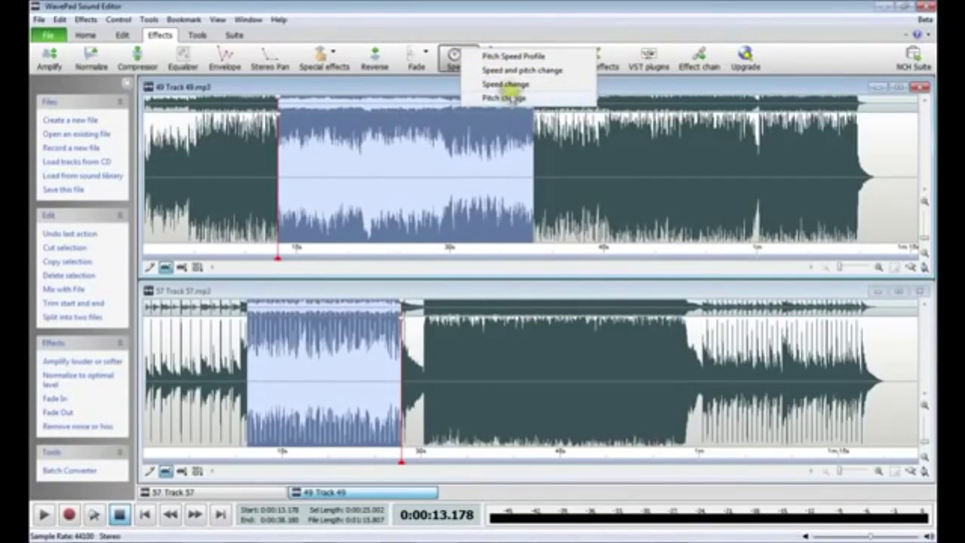
{"action": "left_click", "coordinate": [514, 70]}
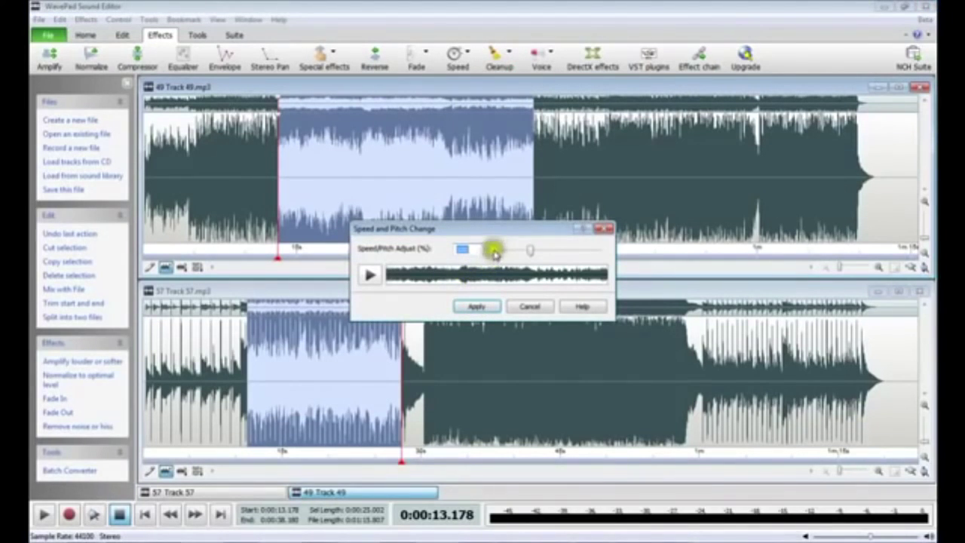
{"action": "type", "text": "20"}
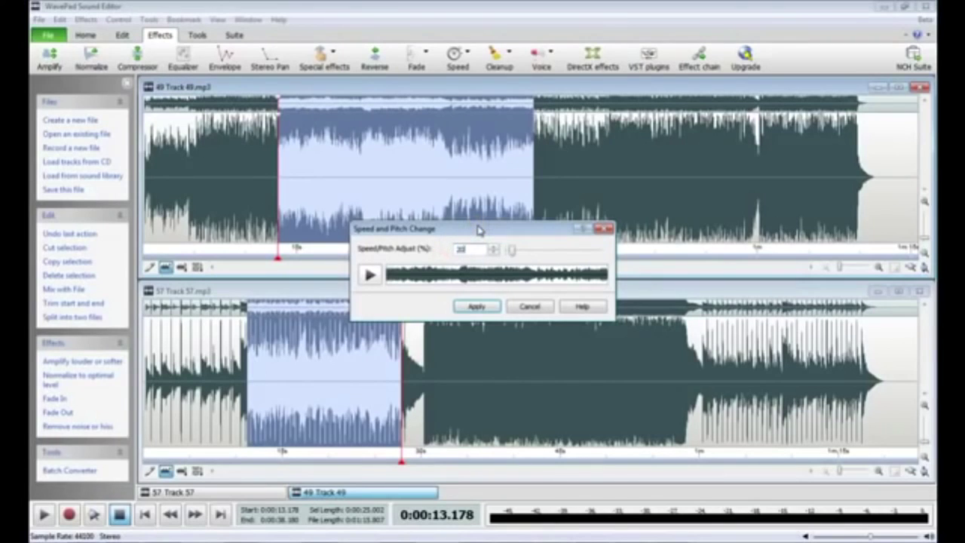
{"action": "type", "text": "0"}
{"action": "double_click", "coordinate": [461, 249]}
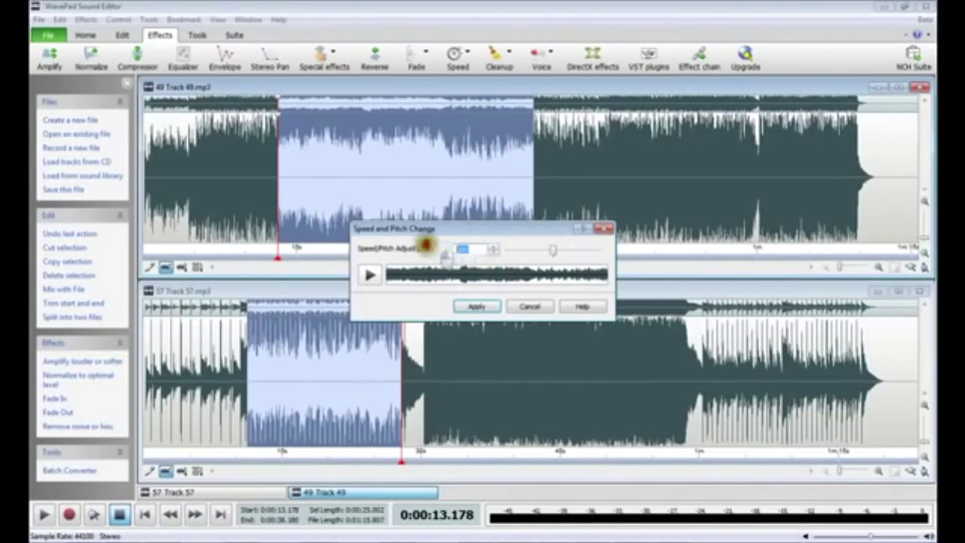
{"action": "type", "text": "50"}
{"action": "left_click", "coordinate": [450, 173]}
{"action": "left_click", "coordinate": [370, 274]}
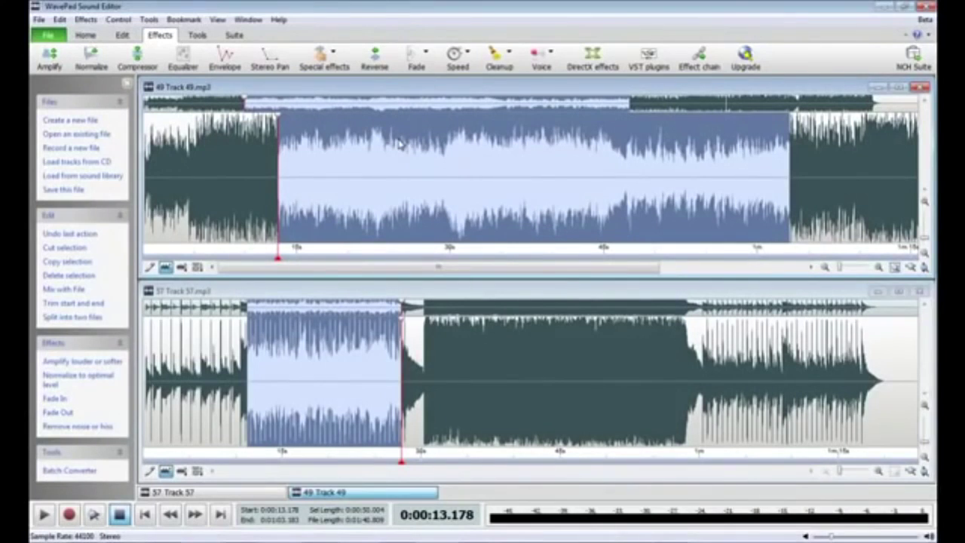
- Amplify the selected part of 49 Track 49 using the Half Volume preset at 50% gain, previewing it first
{"action": "left_click", "coordinate": [49, 58]}
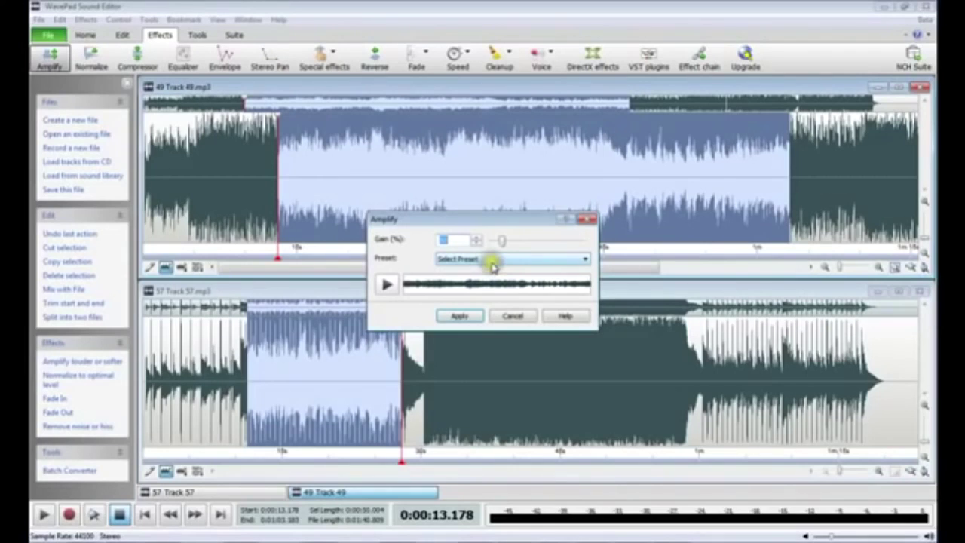
{"action": "left_click_drag", "start_coordinate": [501, 242], "coordinate": [540, 249]}
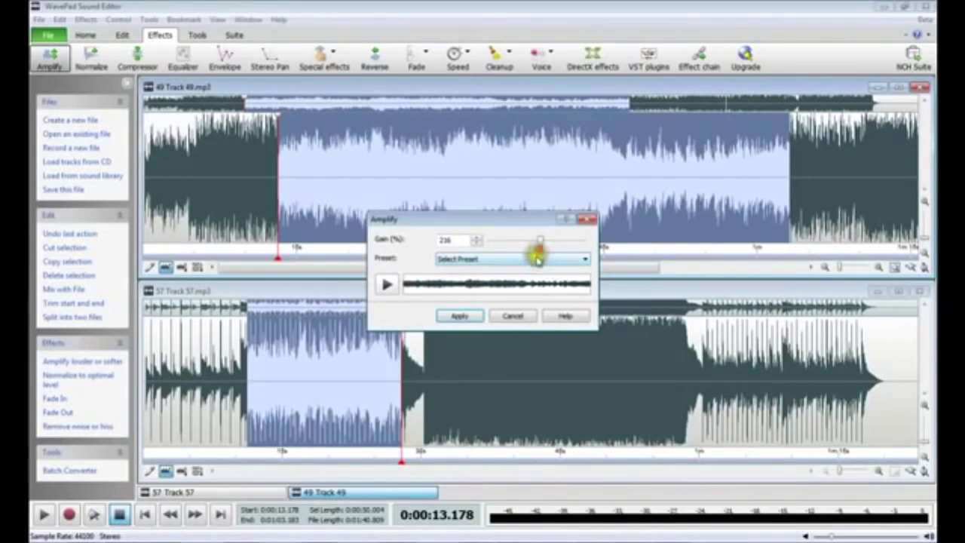
{"action": "left_click", "coordinate": [544, 259]}
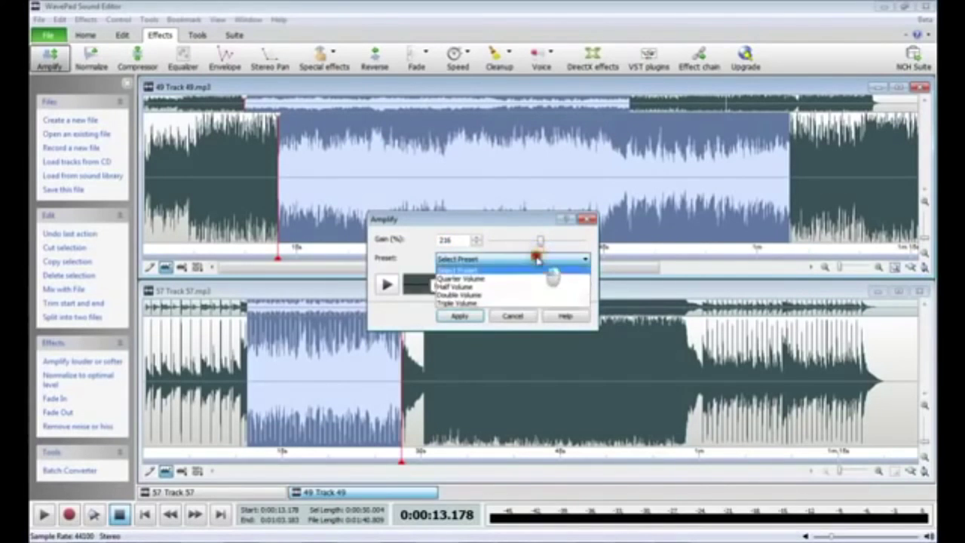
{"action": "left_click", "coordinate": [502, 295]}
{"action": "left_click", "coordinate": [470, 259]}
{"action": "left_click", "coordinate": [472, 287]}
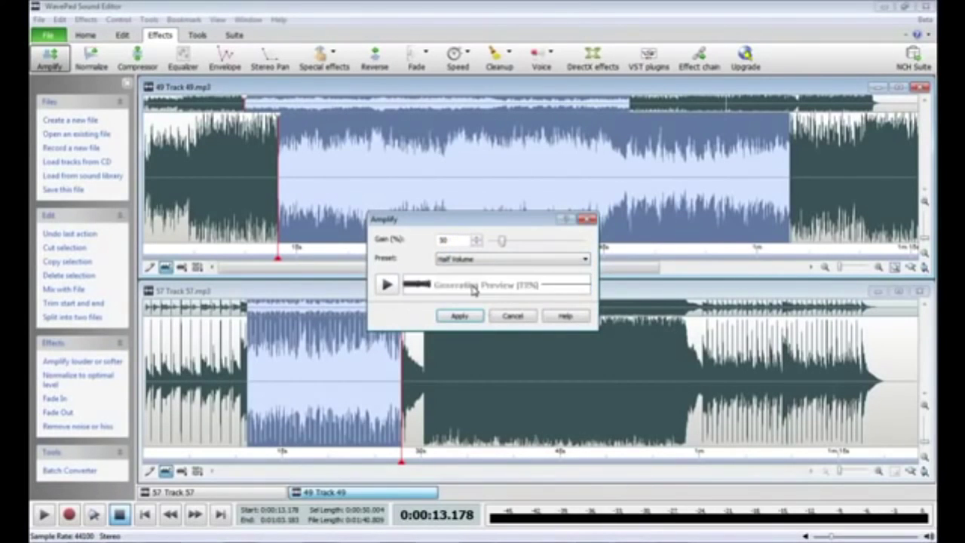
{"action": "left_click", "coordinate": [385, 284]}
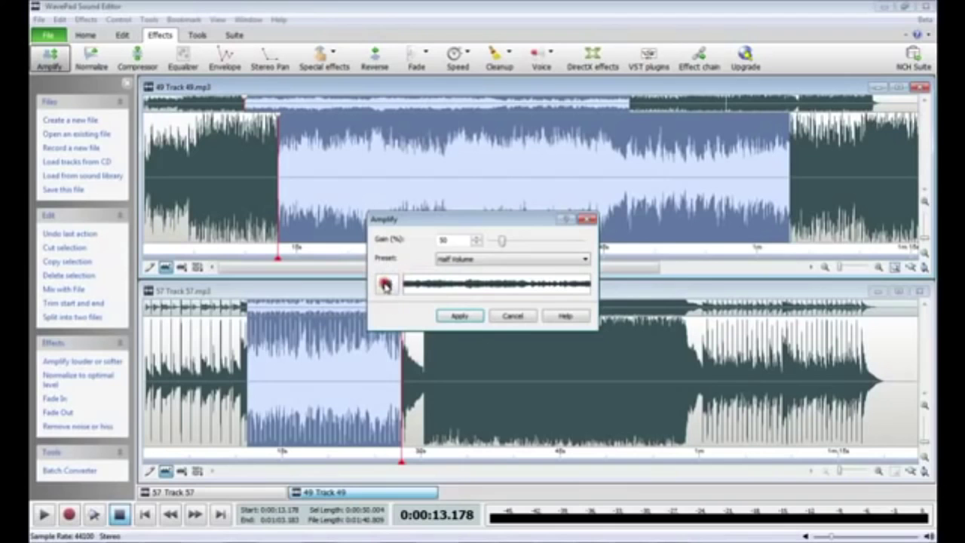
{"action": "left_click", "coordinate": [457, 316]}
{"action": "left_click", "coordinate": [456, 315]}
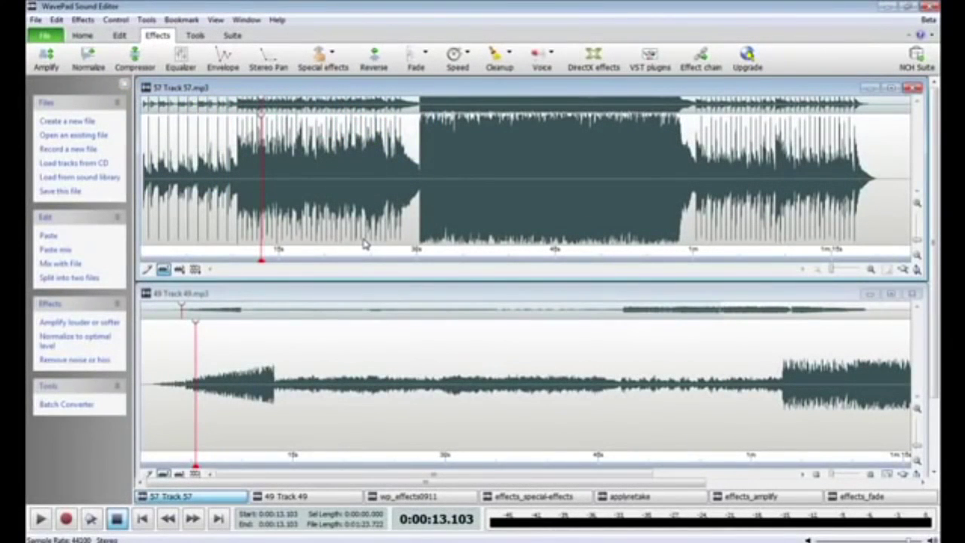
- Select about the first 12.5 seconds of 57 Track 57 and apply a fade in
{"action": "left_click_drag", "start_coordinate": [254, 207], "coordinate": [144, 202]}
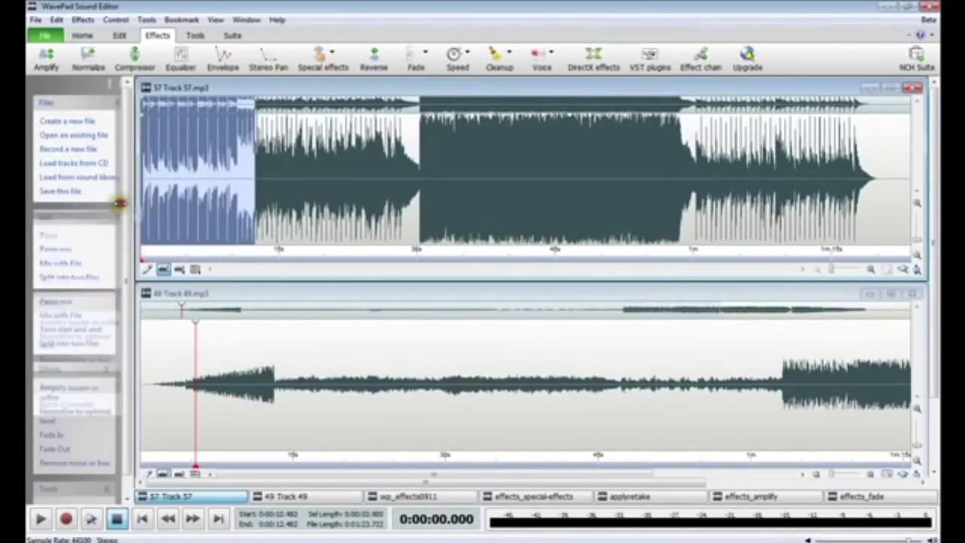
{"action": "left_click", "coordinate": [419, 67]}
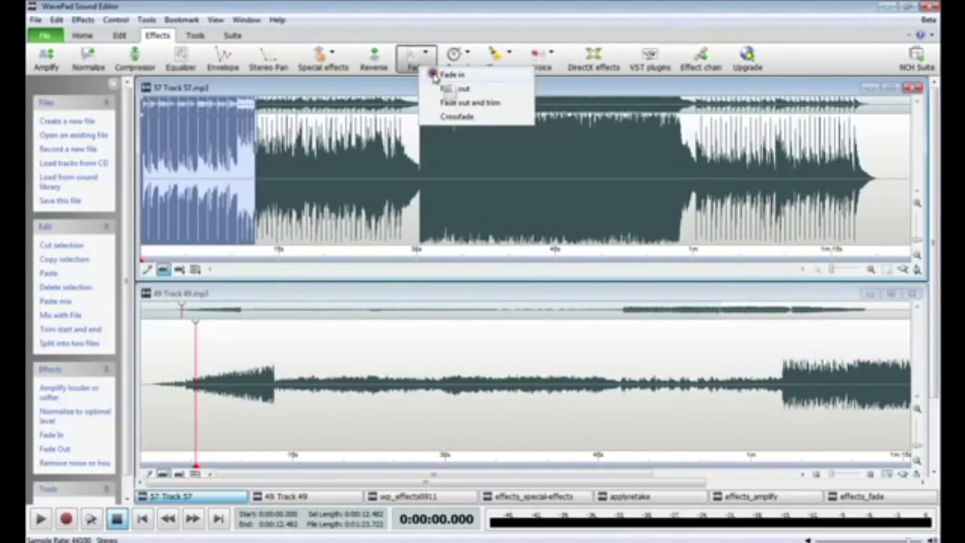
{"action": "left_click", "coordinate": [445, 76]}
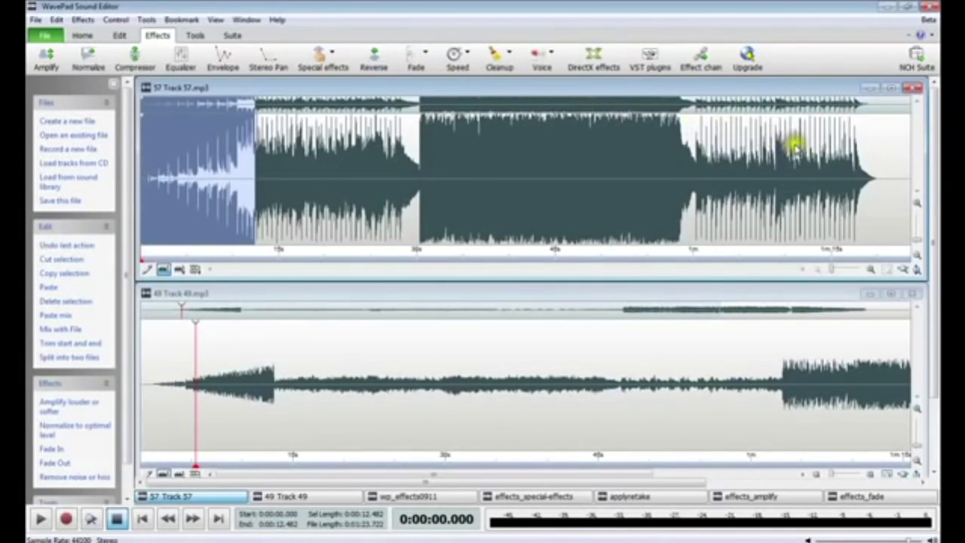
- Select 57 Track 57 from about 1:11 to its end and apply a fade out
{"action": "left_click_drag", "start_coordinate": [795, 146], "coordinate": [914, 147]}
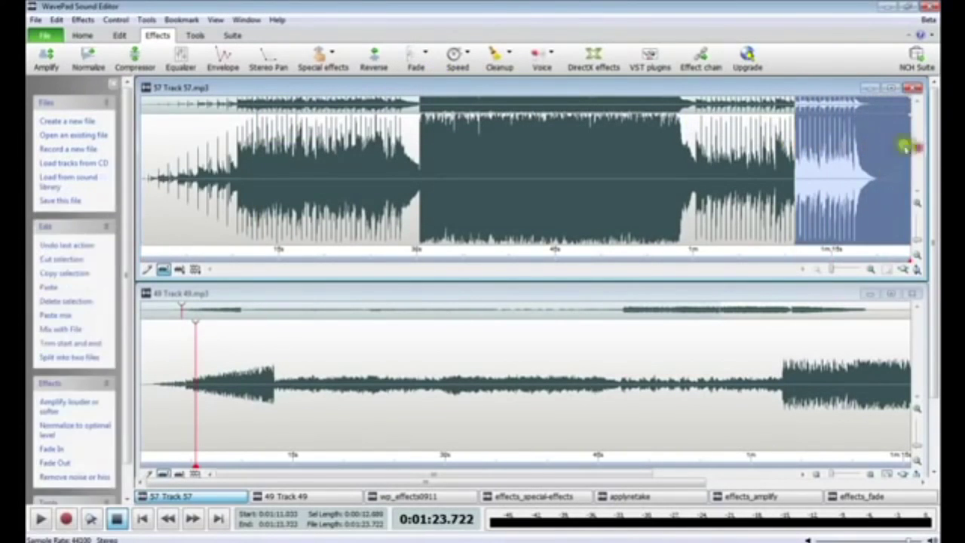
{"action": "left_click", "coordinate": [423, 60]}
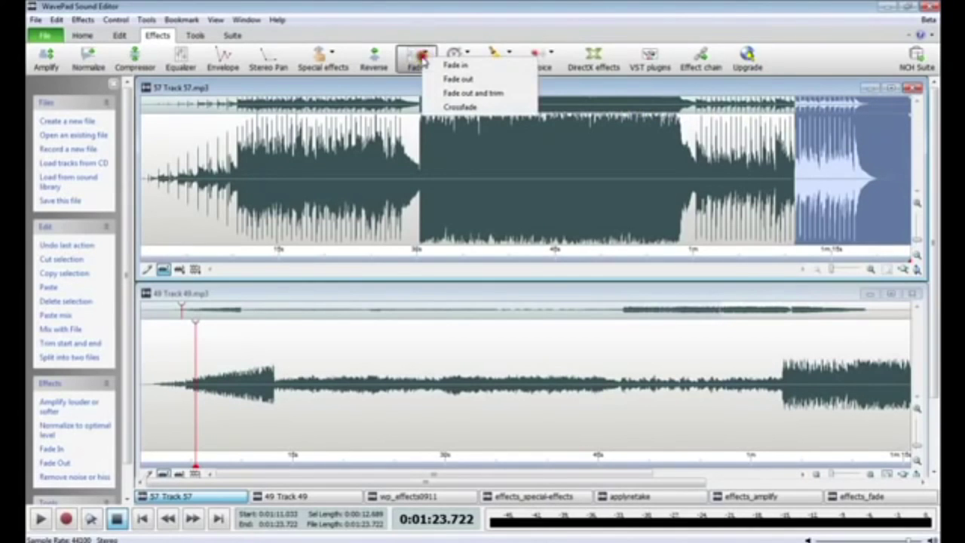
{"action": "left_click", "coordinate": [443, 79]}
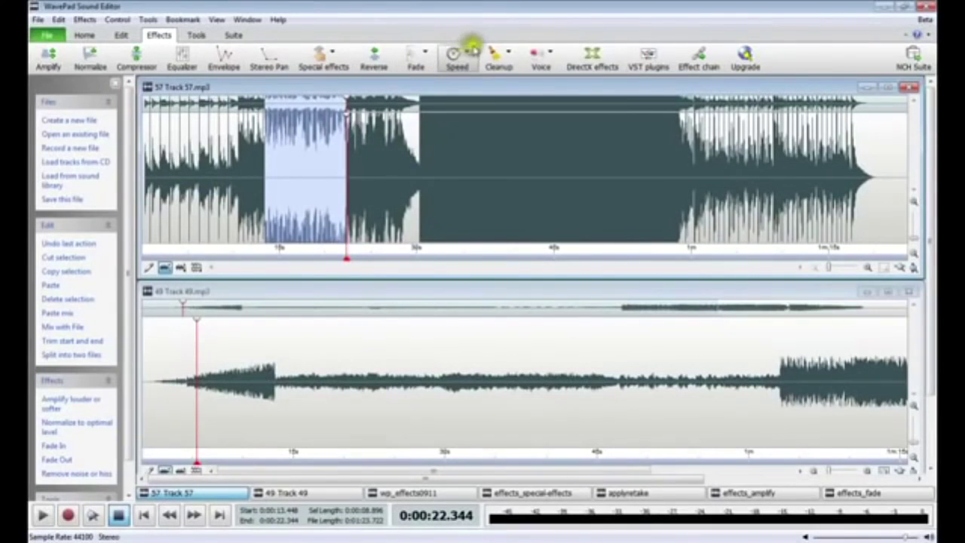
- Apply auto spectral subtraction noise reduction to the selected part of 57 Track 57 with the Apply to Voice preset and play the result briefly
{"action": "left_click", "coordinate": [498, 52]}
{"action": "mouse_move", "coordinate": [528, 58]}
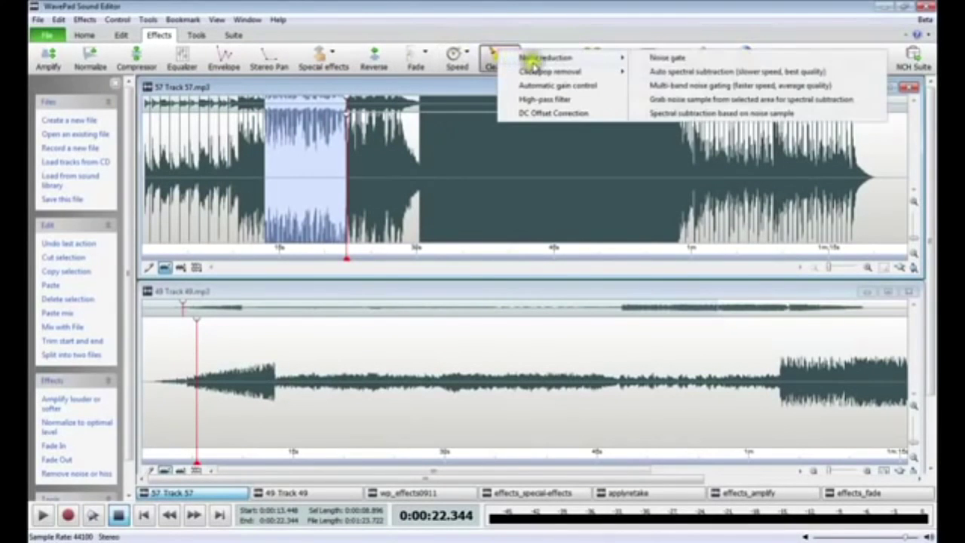
{"action": "left_click", "coordinate": [681, 71]}
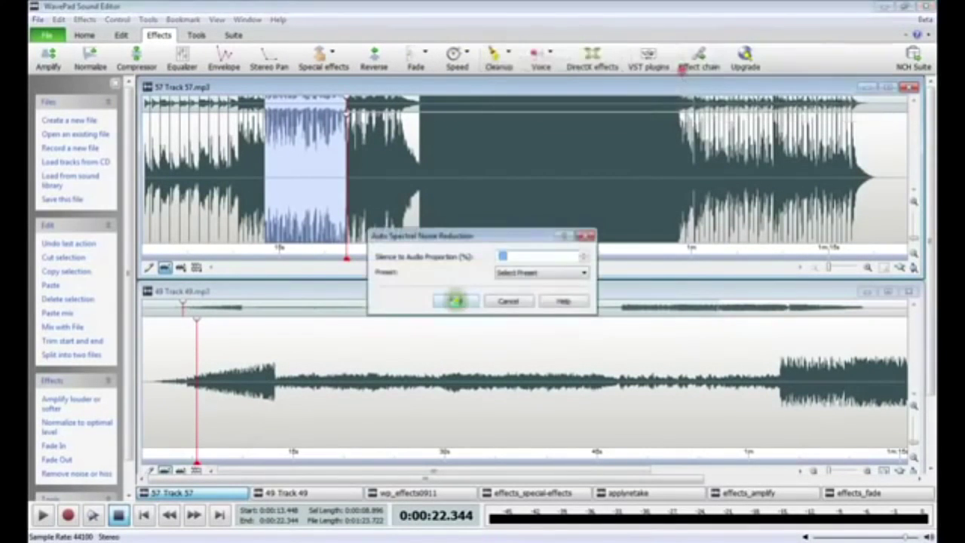
{"action": "left_click", "coordinate": [587, 255]}
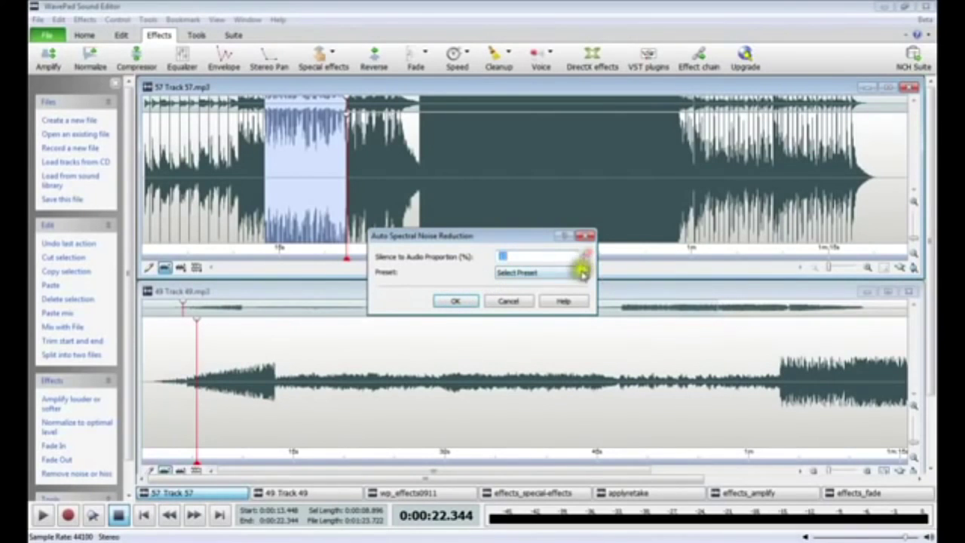
{"action": "left_click", "coordinate": [582, 272]}
{"action": "left_click", "coordinate": [573, 292]}
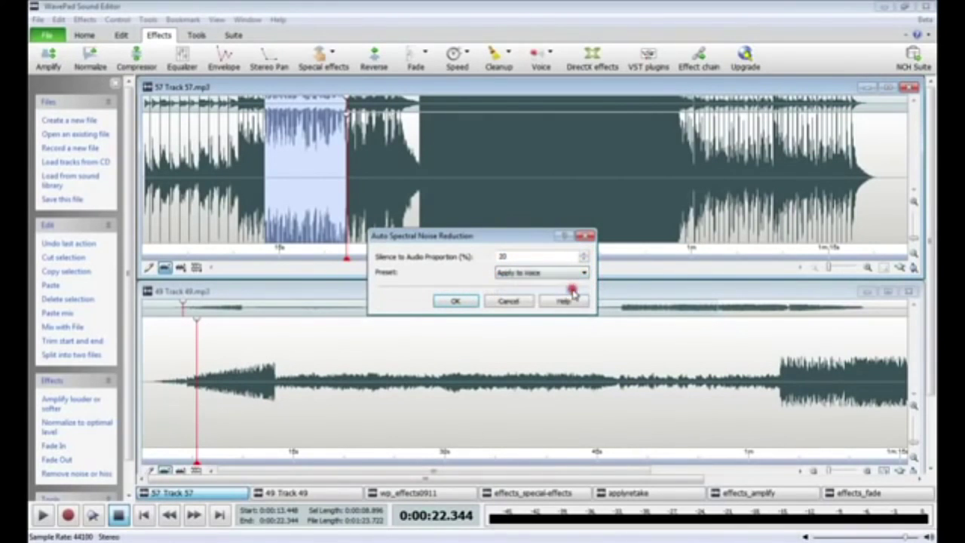
{"action": "left_click", "coordinate": [456, 301]}
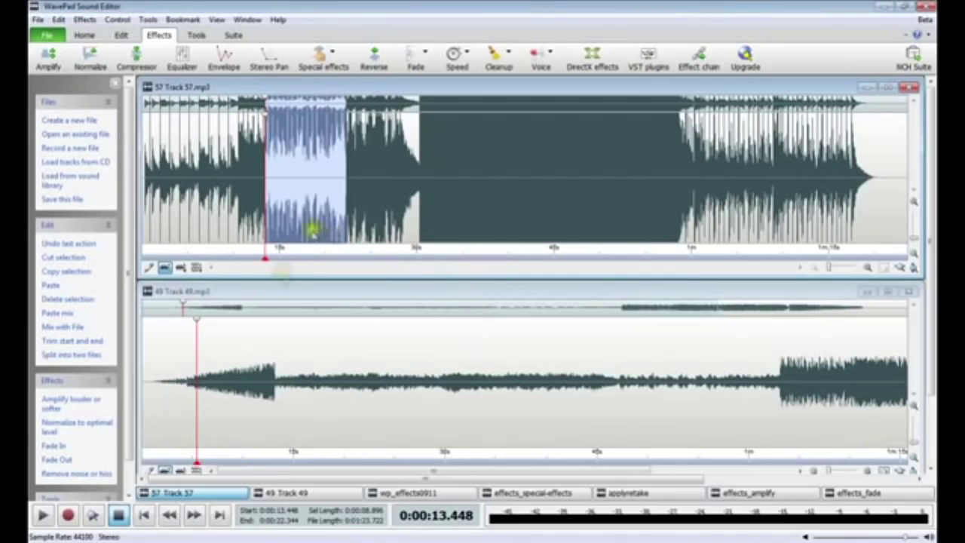
{"action": "left_click", "coordinate": [43, 515]}
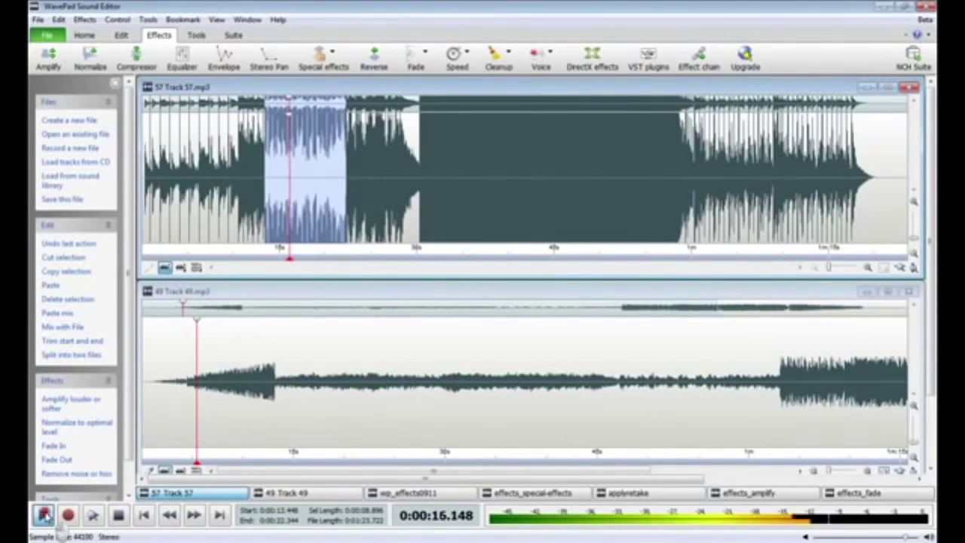
{"action": "left_click", "coordinate": [43, 515]}
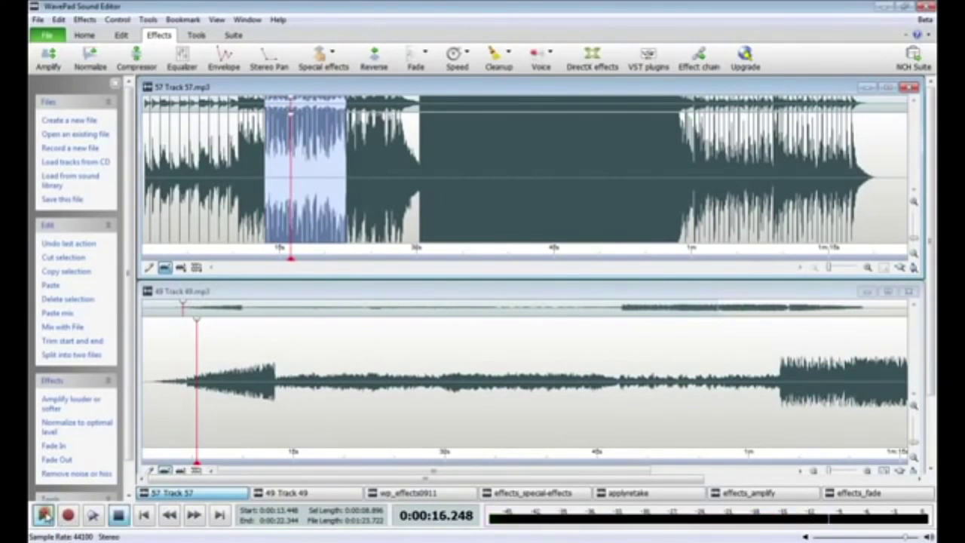
- Apply multi-band noise gating to the selected part of 57 Track 57 using the Remove Hum and Hiss preset at -20 dB
{"action": "left_click", "coordinate": [499, 55]}
{"action": "mouse_move", "coordinate": [513, 68]}
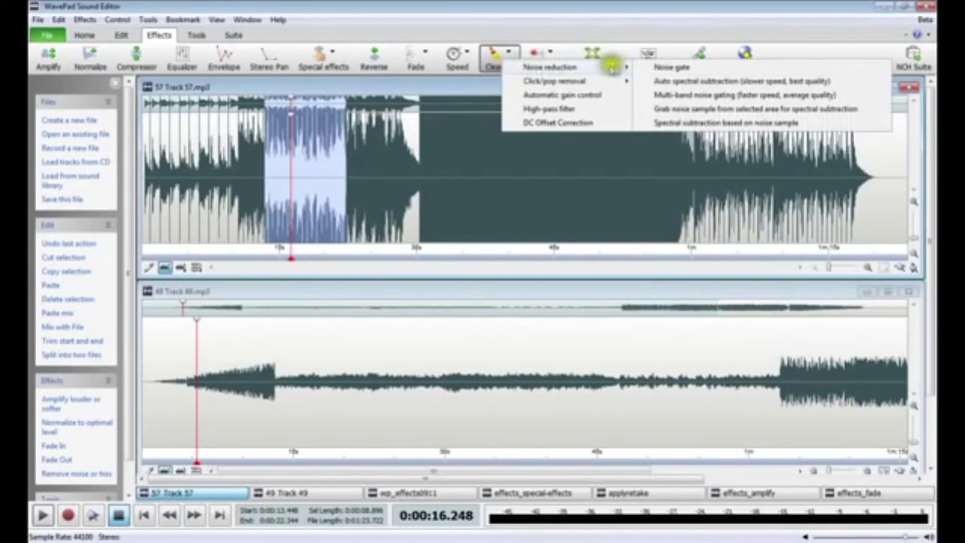
{"action": "left_click", "coordinate": [664, 95]}
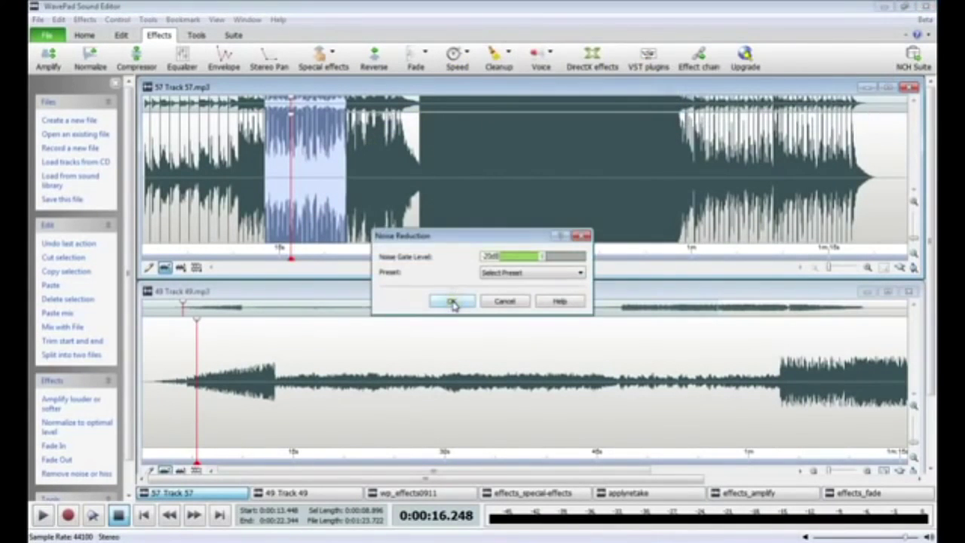
{"action": "left_click_drag", "start_coordinate": [541, 257], "coordinate": [567, 256]}
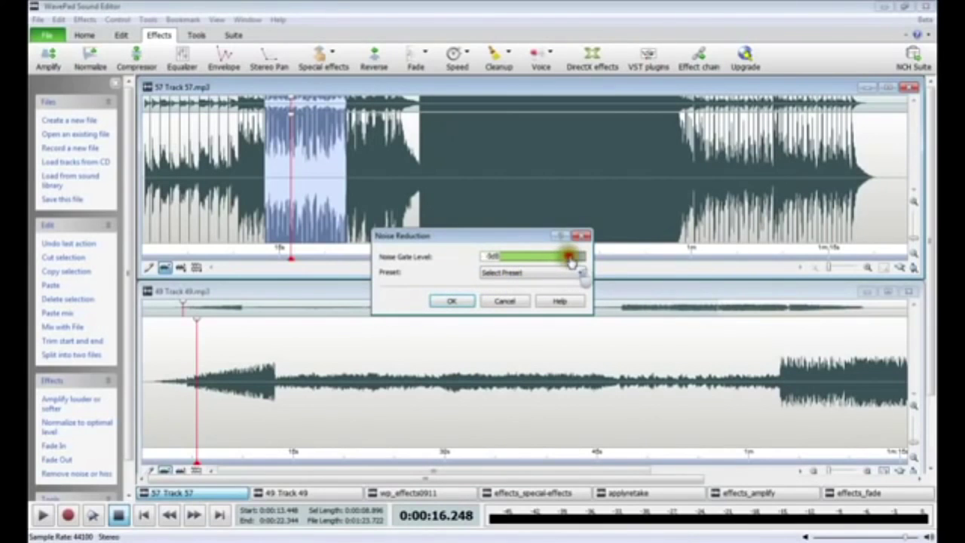
{"action": "left_click", "coordinate": [576, 273]}
{"action": "left_click", "coordinate": [563, 292]}
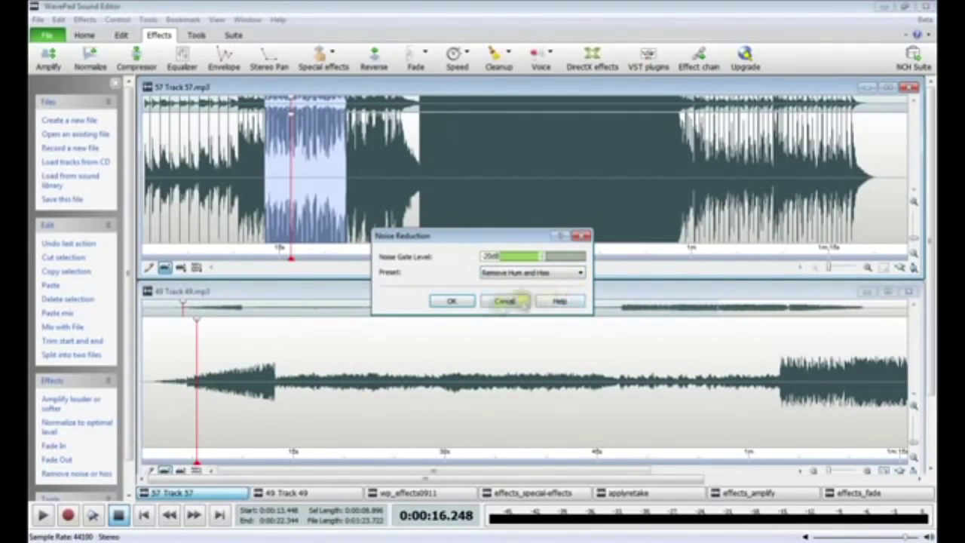
{"action": "left_click", "coordinate": [450, 301]}
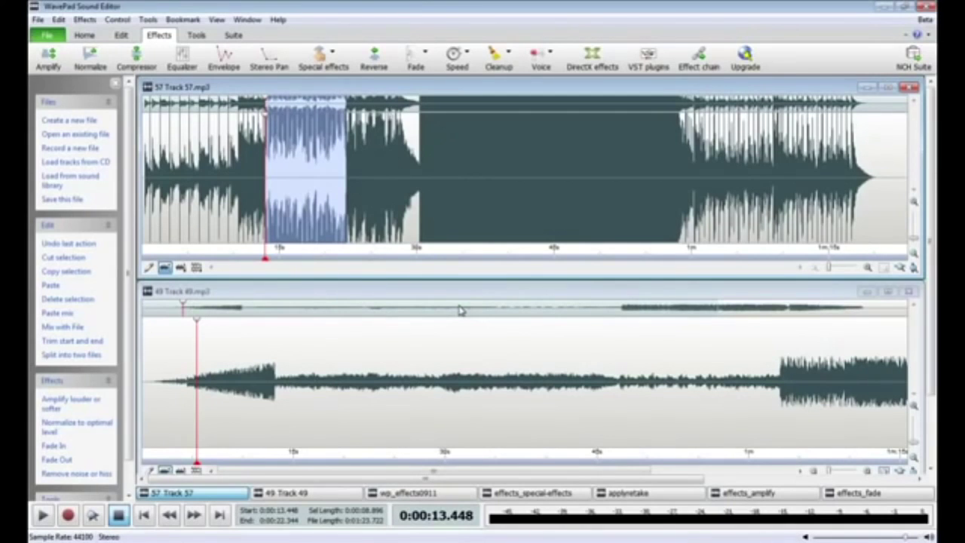
- Undo the noise reductions and the edits before them in 57 Track 57
{"action": "left_click", "coordinate": [90, 245]}
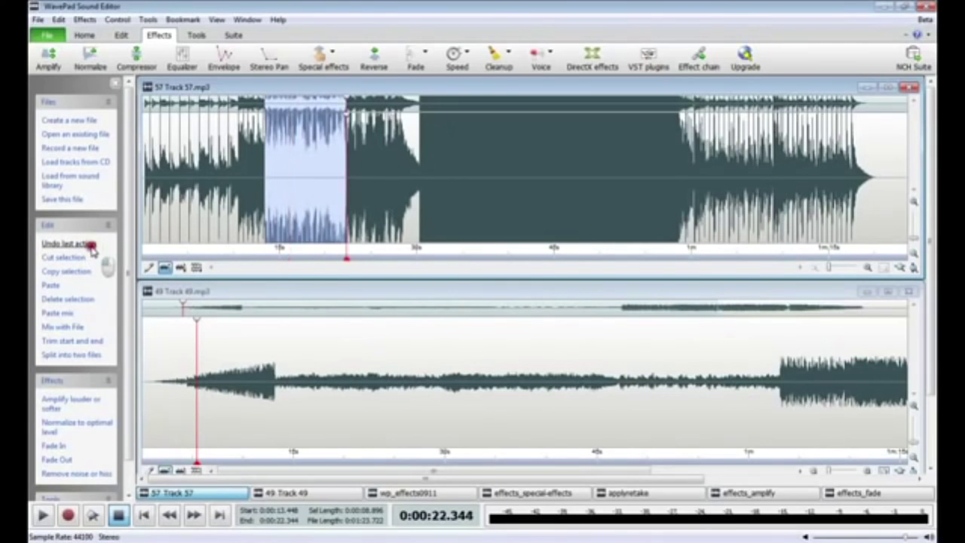
{"action": "left_click", "coordinate": [89, 245]}
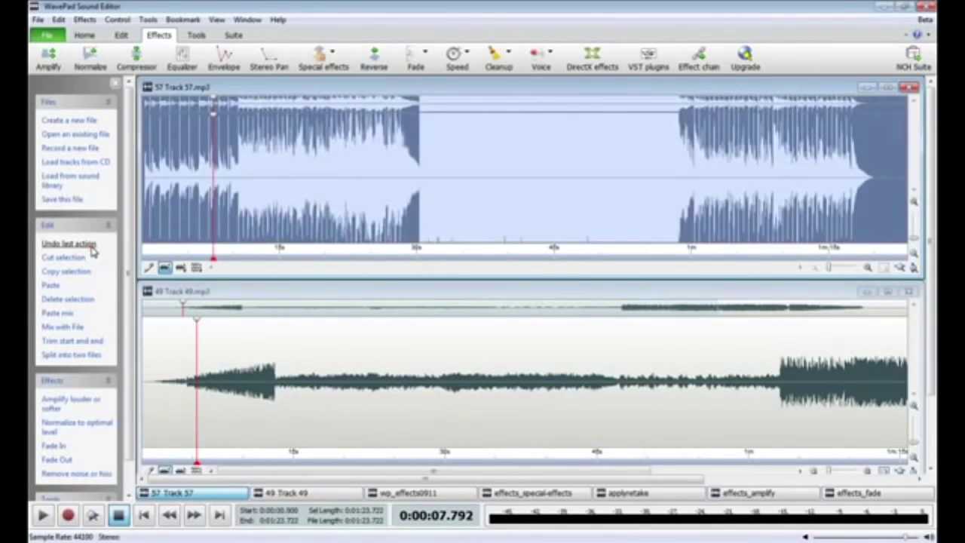
{"action": "left_click", "coordinate": [90, 245]}
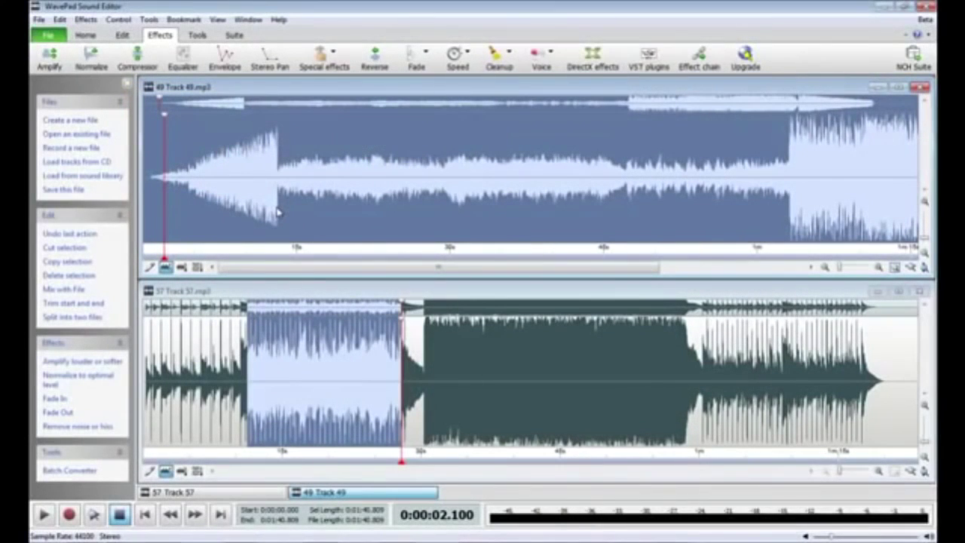
- Normalize all of 49 Track 49 using the Soft Audio Level preset with a 40% peak level
{"action": "left_click", "coordinate": [91, 68]}
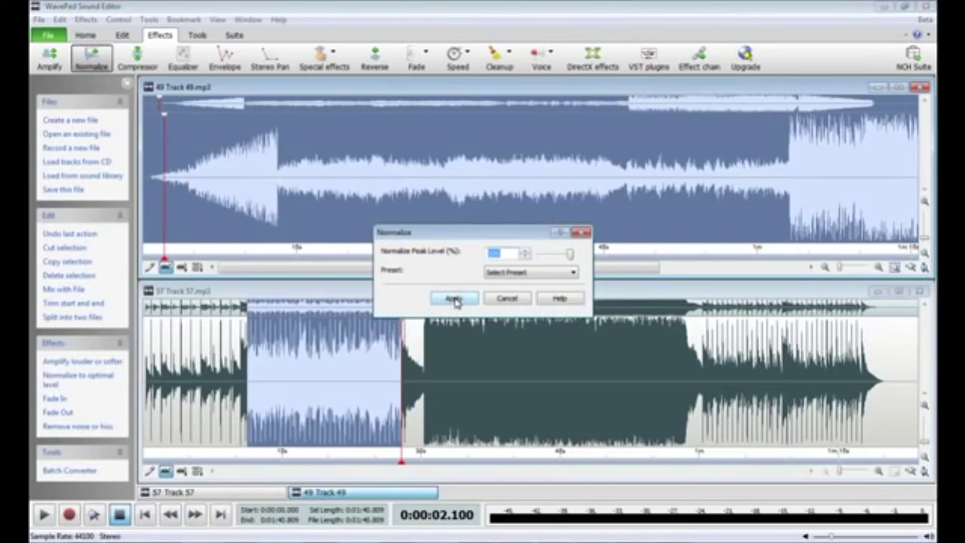
{"action": "left_click_drag", "start_coordinate": [569, 254], "coordinate": [536, 261]}
{"action": "left_click", "coordinate": [531, 272]}
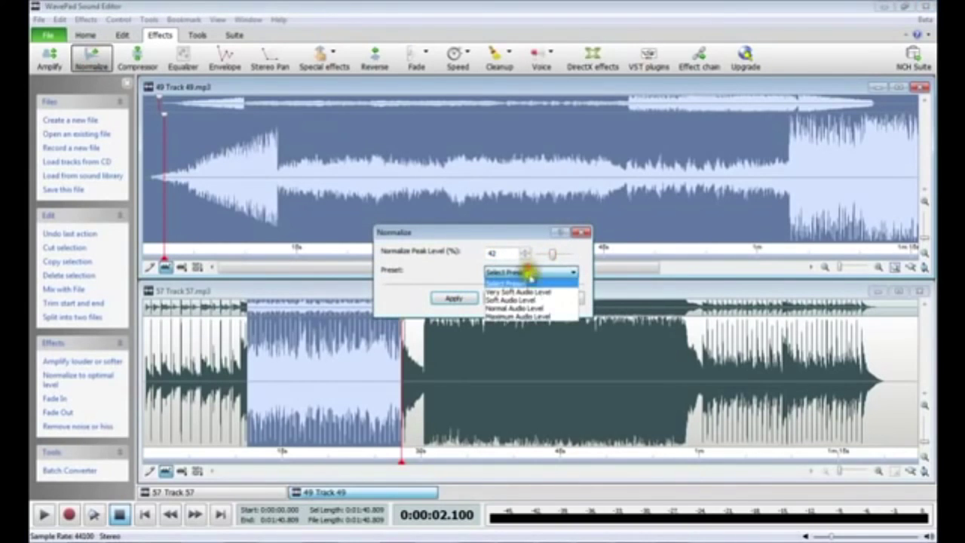
{"action": "left_click", "coordinate": [540, 302]}
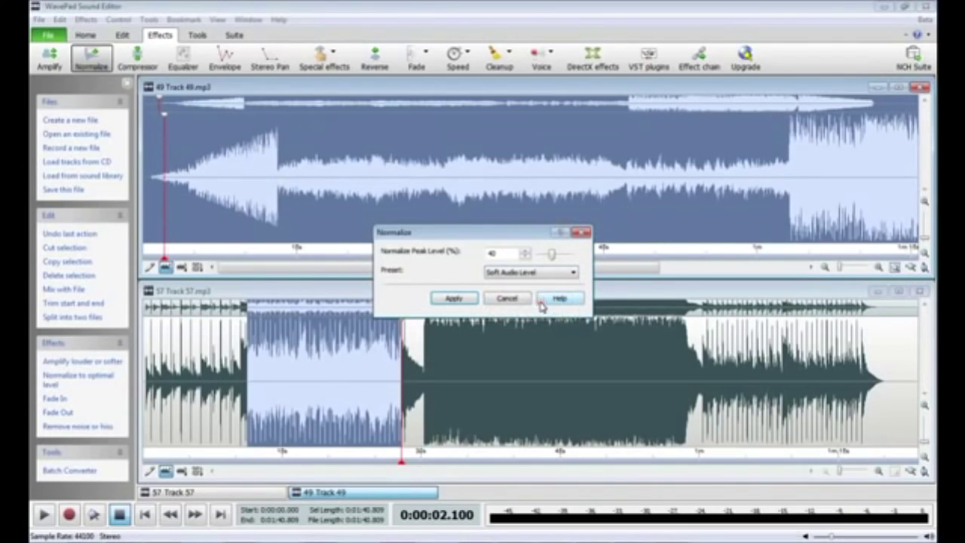
{"action": "left_click", "coordinate": [472, 300]}
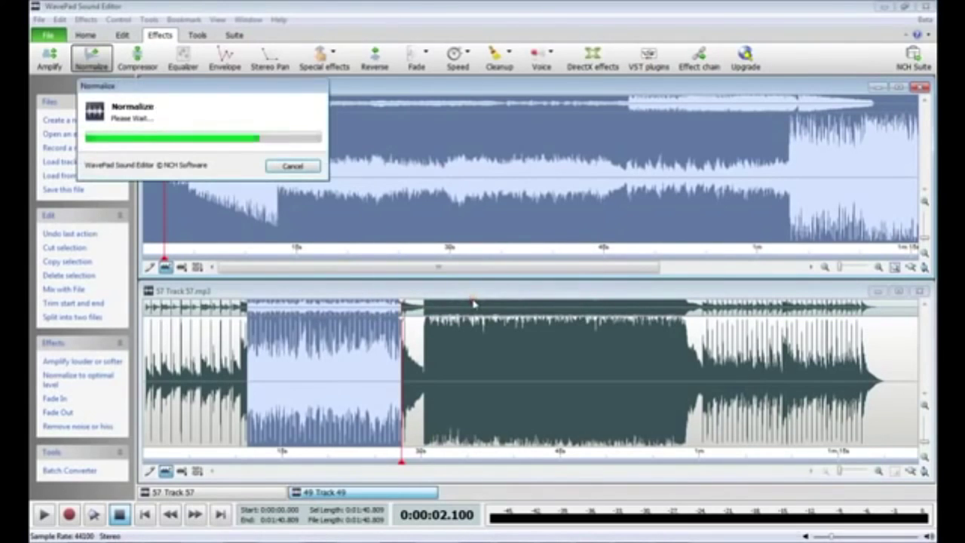